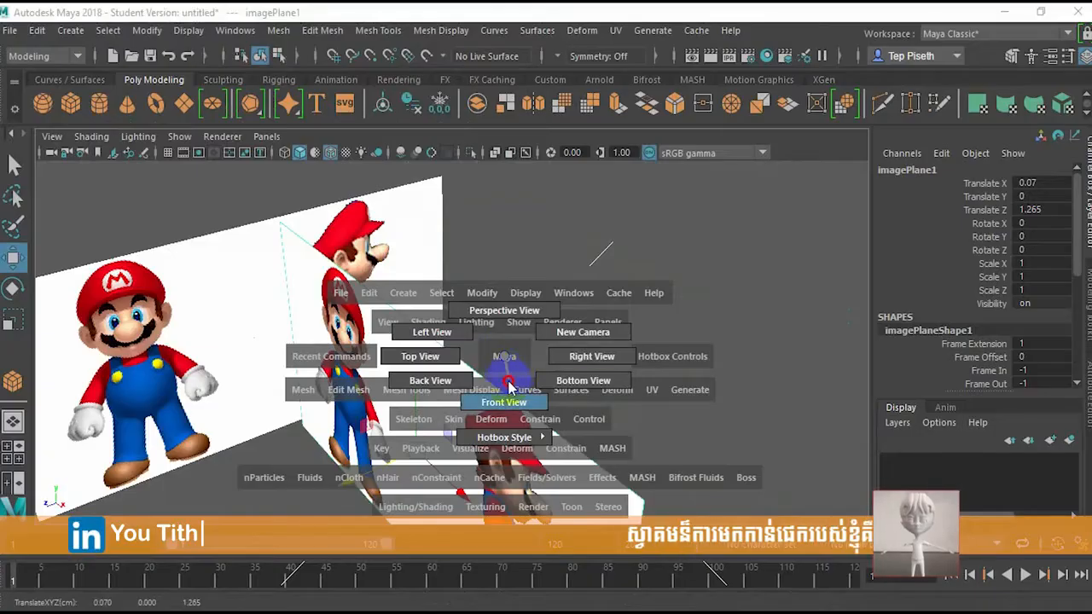
Step: Undo the last move of the front reference image plane and select the torso mesh
key("space")
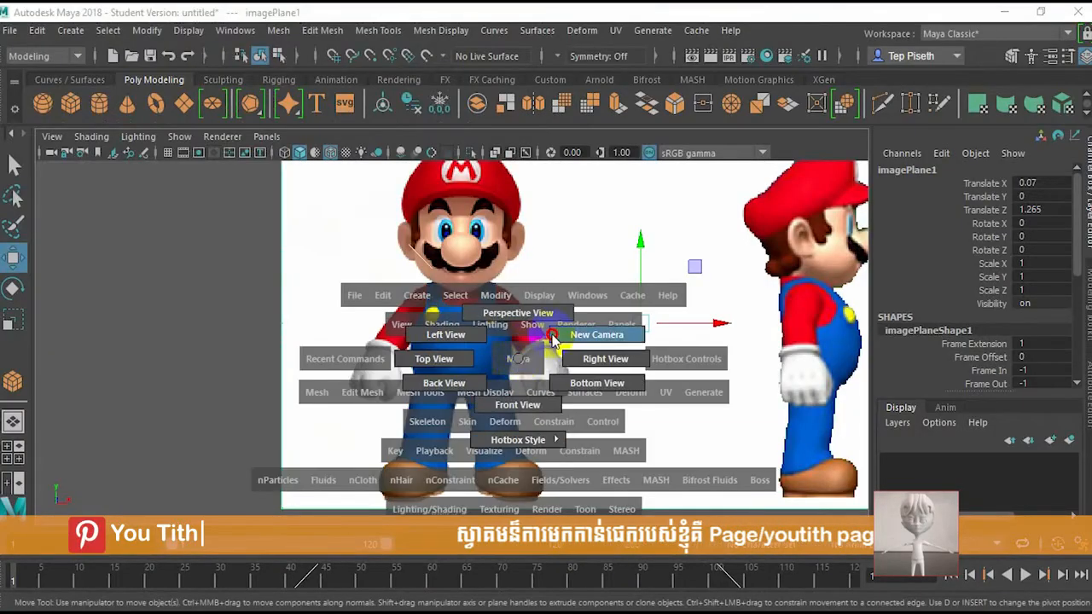
key("space")
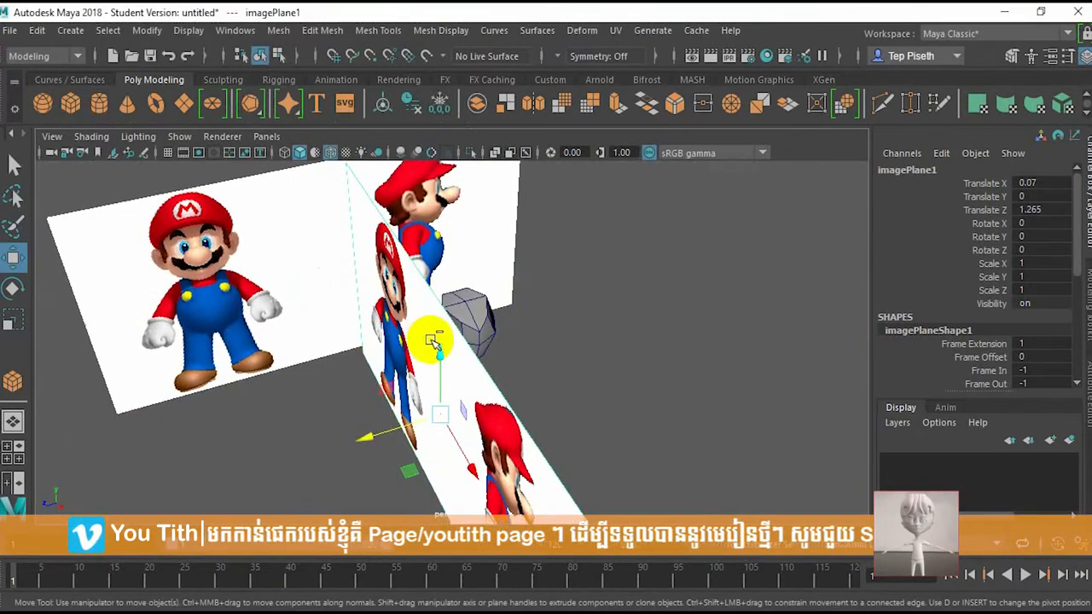
key("ctrl+z")
left_click(461, 328)
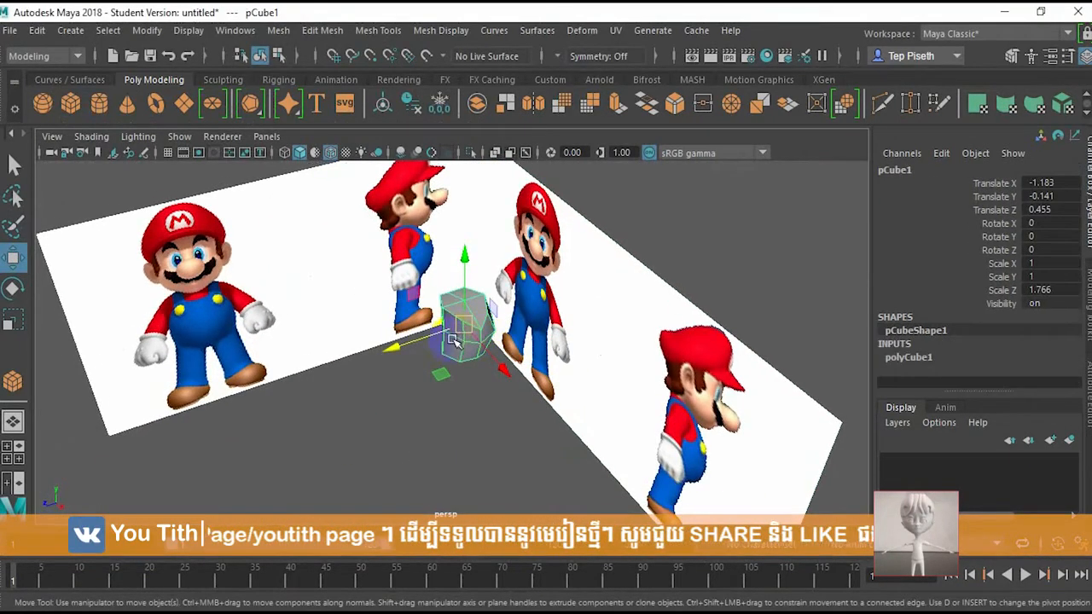
Step: Examine the torso mesh from several angles against the front and side character reference images
scroll(475, 323, "up", 6)
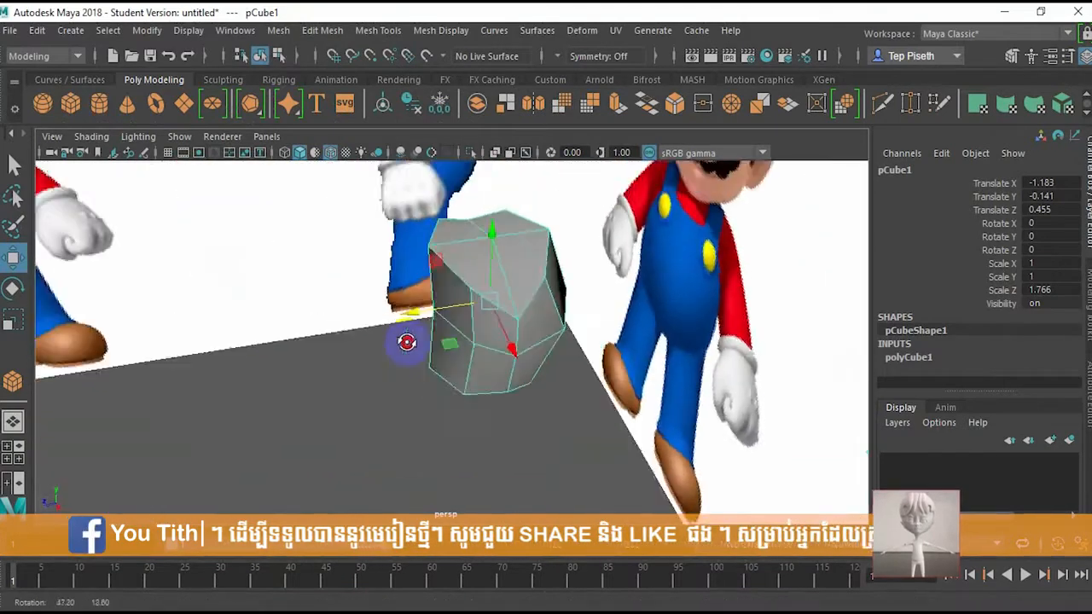
middle_click_drag(476, 345, 452, 422, "alt")
scroll(491, 393, "down", 5)
left_click_drag(495, 389, 516, 371, "alt")
middle_click_drag(517, 370, 536, 334, "alt")
scroll(536, 333, "down", 1)
left_click_drag(535, 332, 593, 342, "alt")
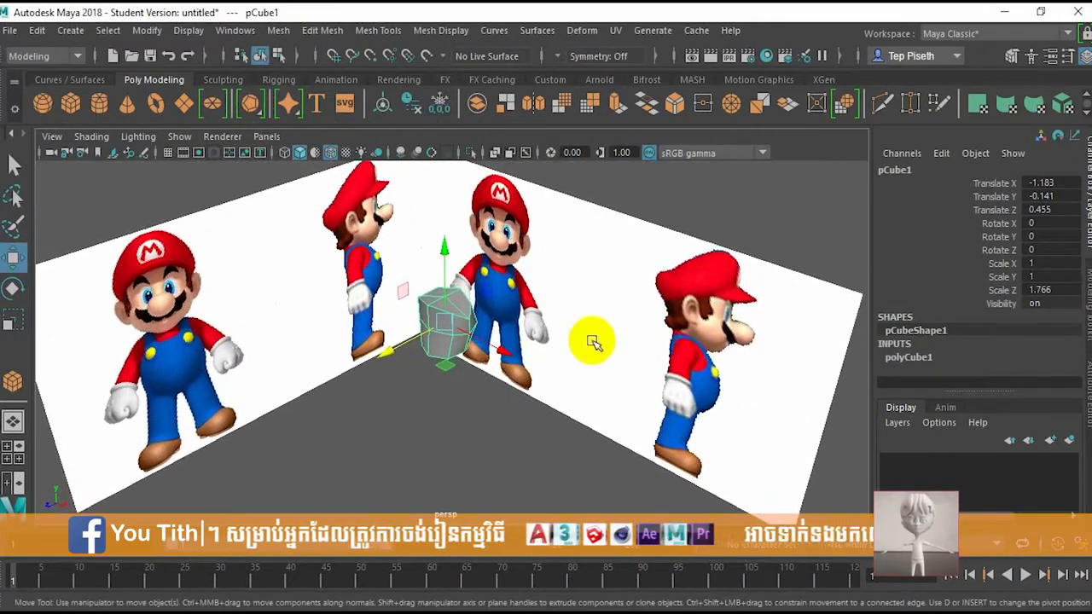
middle_click_drag(512, 329, 551, 327, "alt")
scroll(550, 325, "up", 6)
left_click_drag(503, 336, 463, 343, "alt")
middle_click_drag(463, 343, 468, 372, "alt")
left_click_drag(468, 372, 528, 361, "alt")
scroll(500, 345, "up", 2)
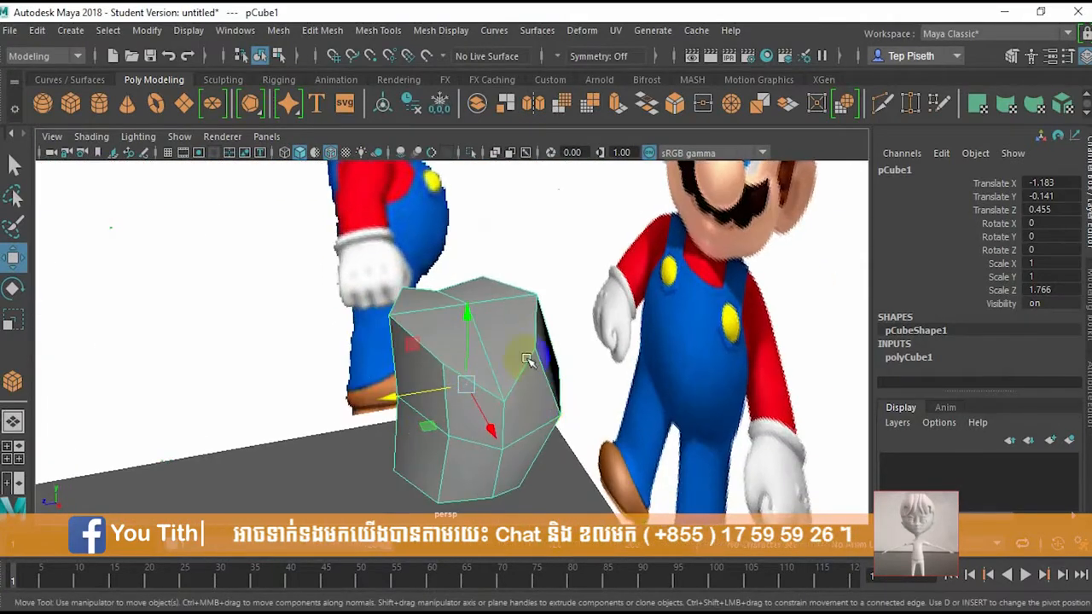
Step: Raise the two outer side vertices on the top rim of the torso mesh
right_click_drag(526, 359, 503, 304)
right_click_drag(440, 128, 440, 129)
left_click(466, 307)
left_click_drag(458, 415, 388, 315, "alt")
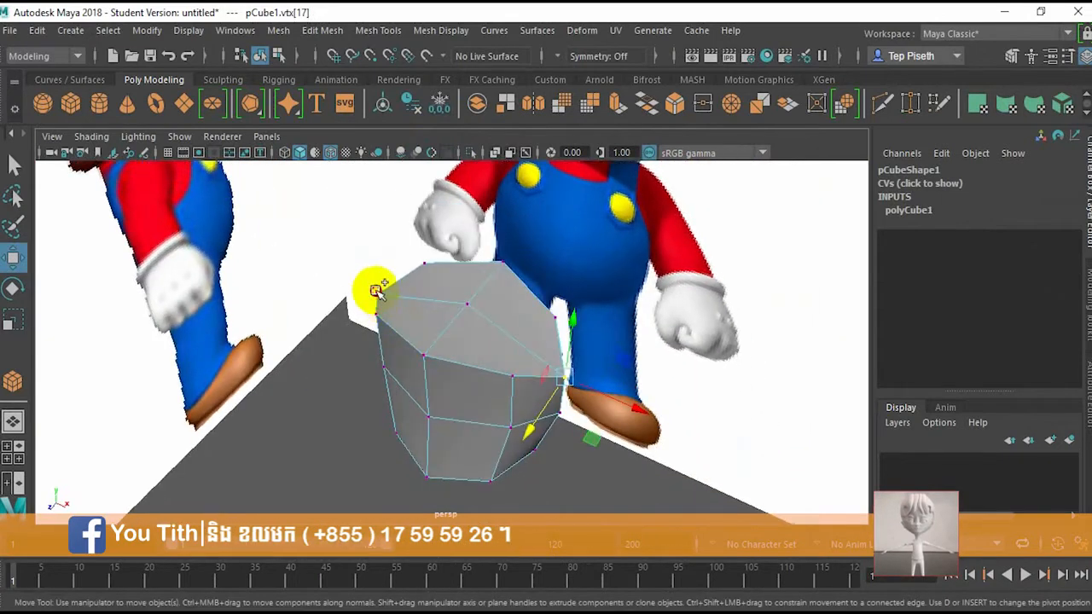
left_click_drag(423, 362, 466, 261, "alt")
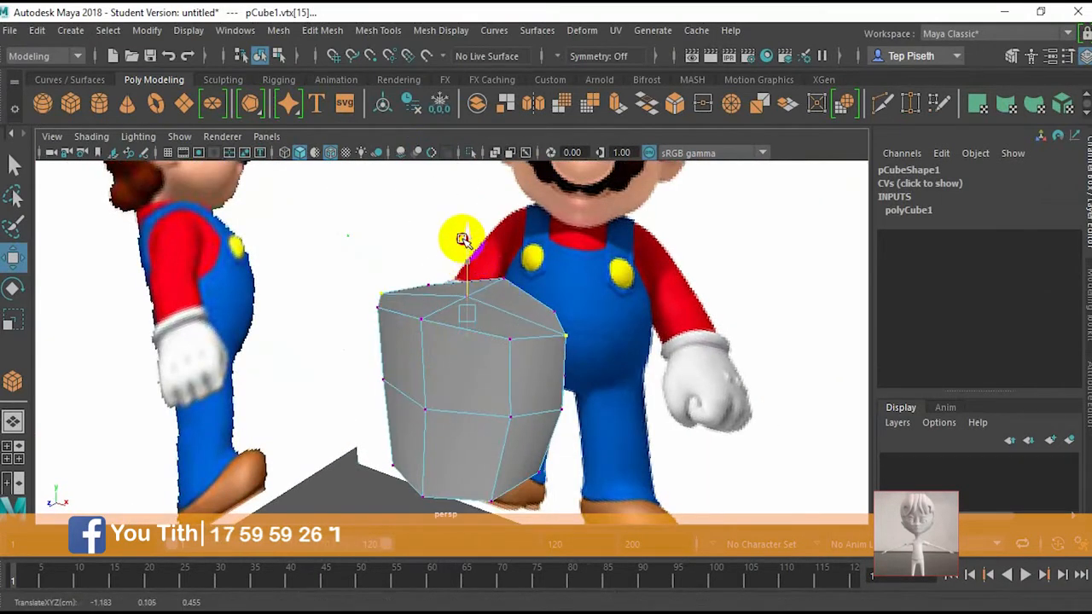
Step: Delete the faces that cap the top of the torso mesh, leaving the neck and shoulder area open
right_click_drag(475, 282, 493, 180)
left_click_drag(492, 181, 459, 353, "alt")
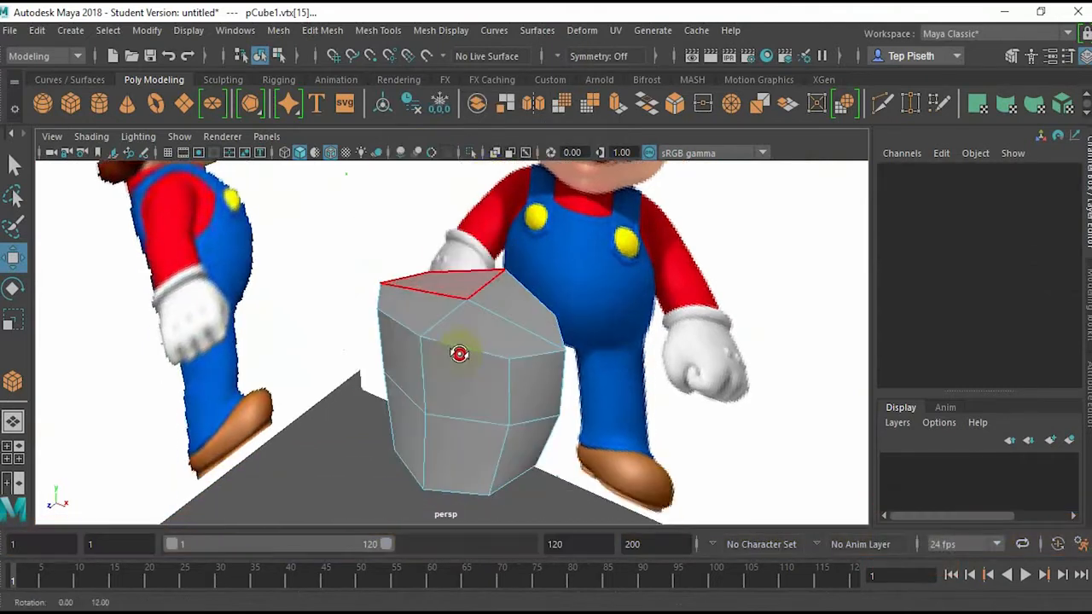
left_click(468, 332)
key("Delete")
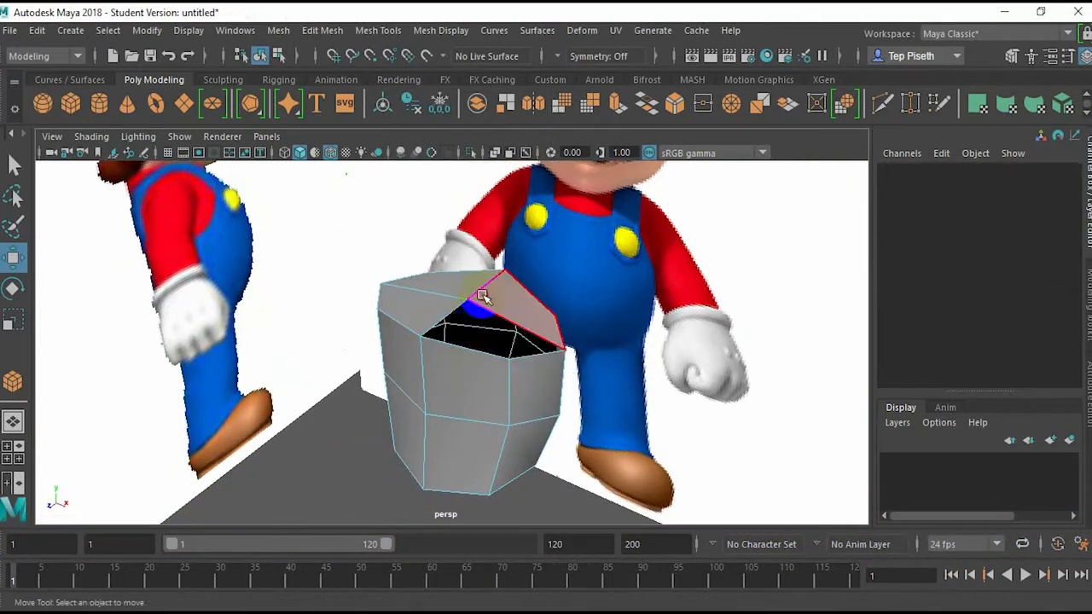
left_click(458, 281)
key("Delete")
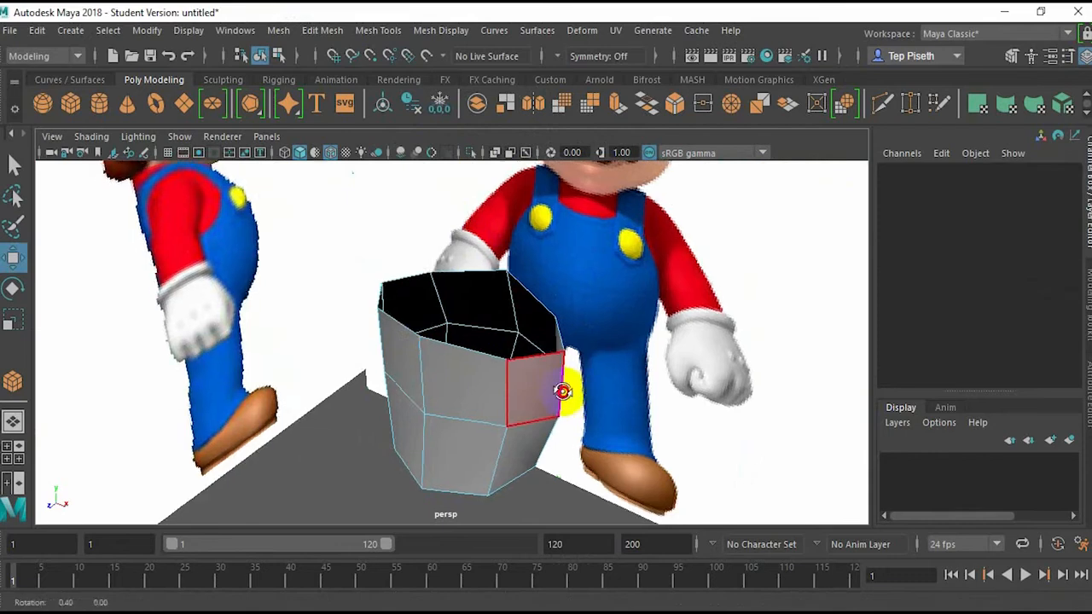
Step: Use Insert Edge Loop to add a vertical edge loop through one half of the torso, between its centre line and side
left_click_drag(562, 390, 455, 381, "alt")
left_click_drag(523, 367, 494, 408, "alt")
left_click_drag(408, 386, 404, 410, "alt")
right_click_drag(404, 410, 443, 394)
right_click_drag(444, 232, 501, 124)
left_click(322, 32)
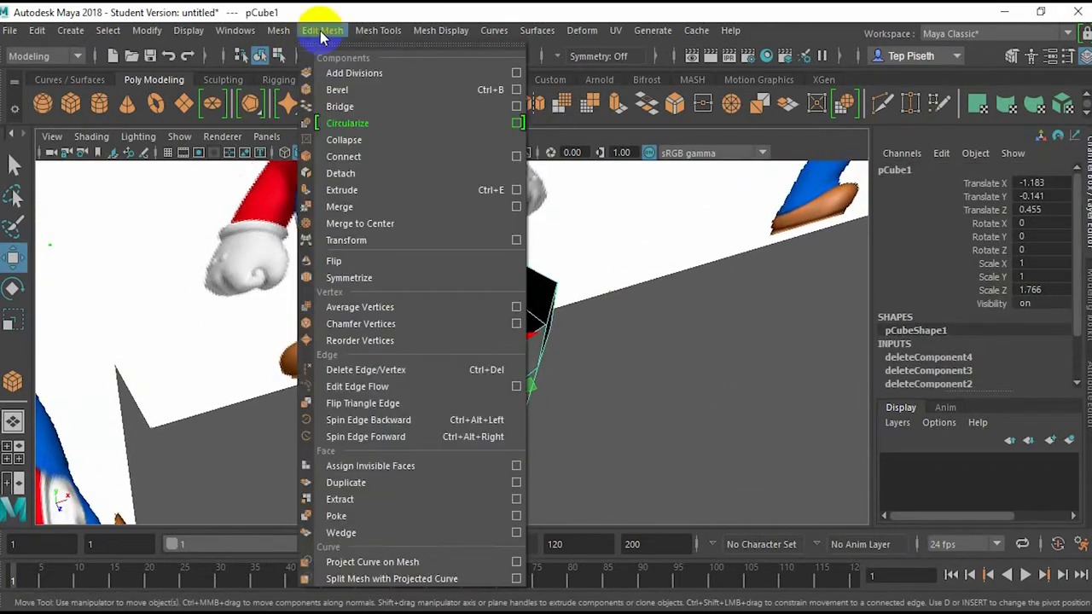
left_click(385, 39)
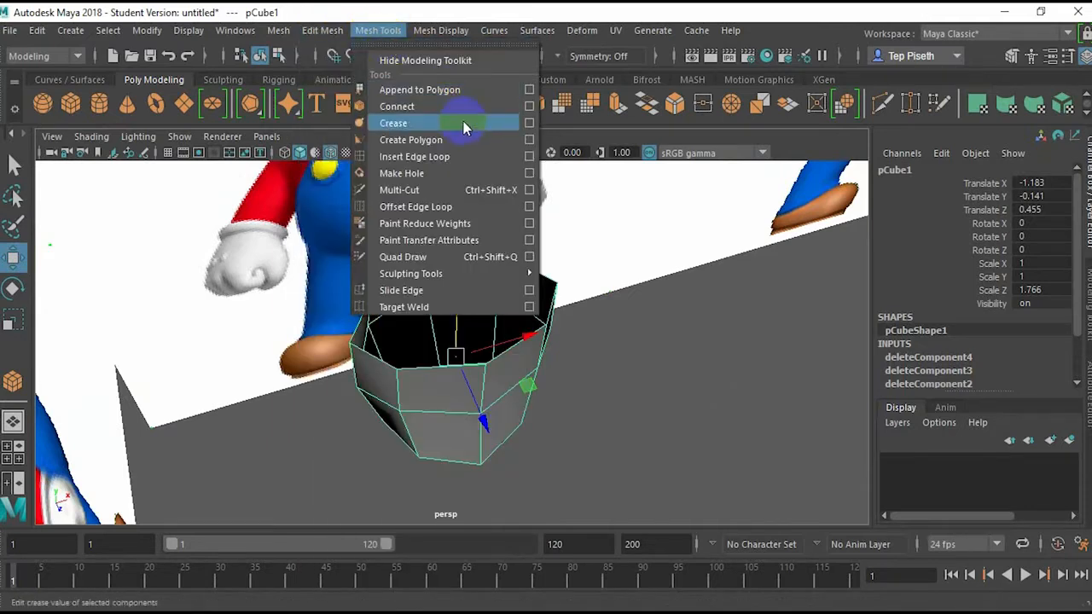
left_click(446, 157)
left_click_drag(427, 371, 483, 366)
Step: Add a matching vertical edge loop on the other half of the torso, lined up with the overall strap in the front view
key("space")
middle_click_drag(469, 343, 471, 345, "alt")
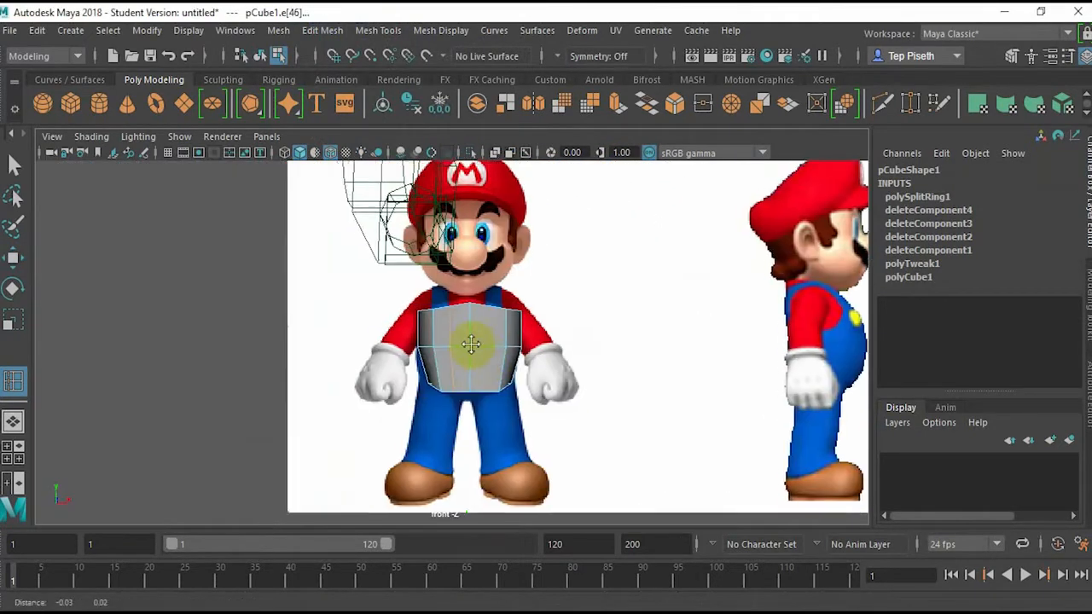
scroll(470, 343, "up", 8)
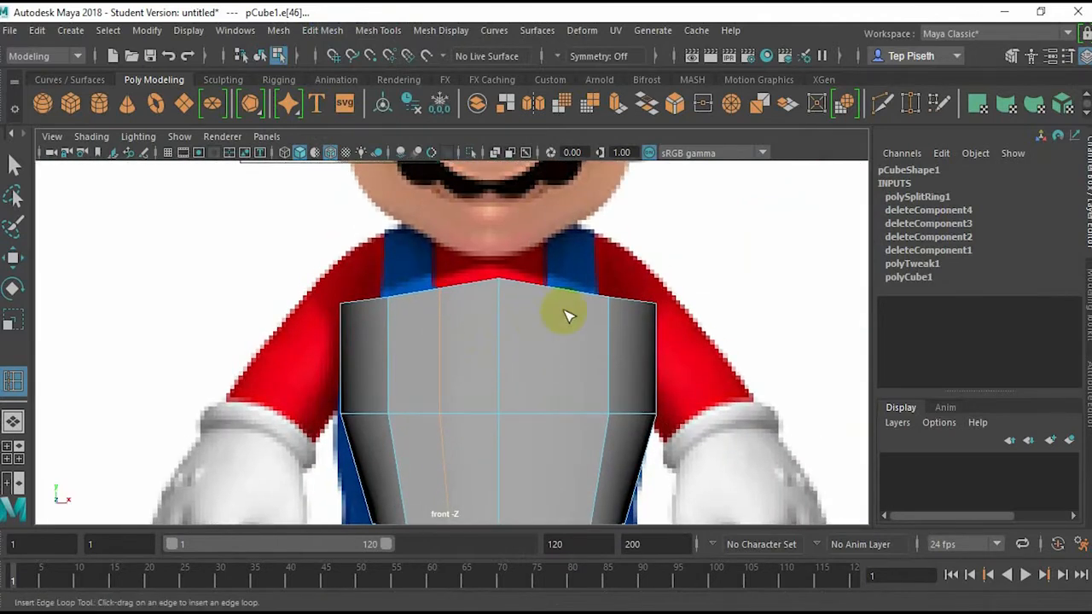
left_click_drag(555, 292, 523, 288)
key("space")
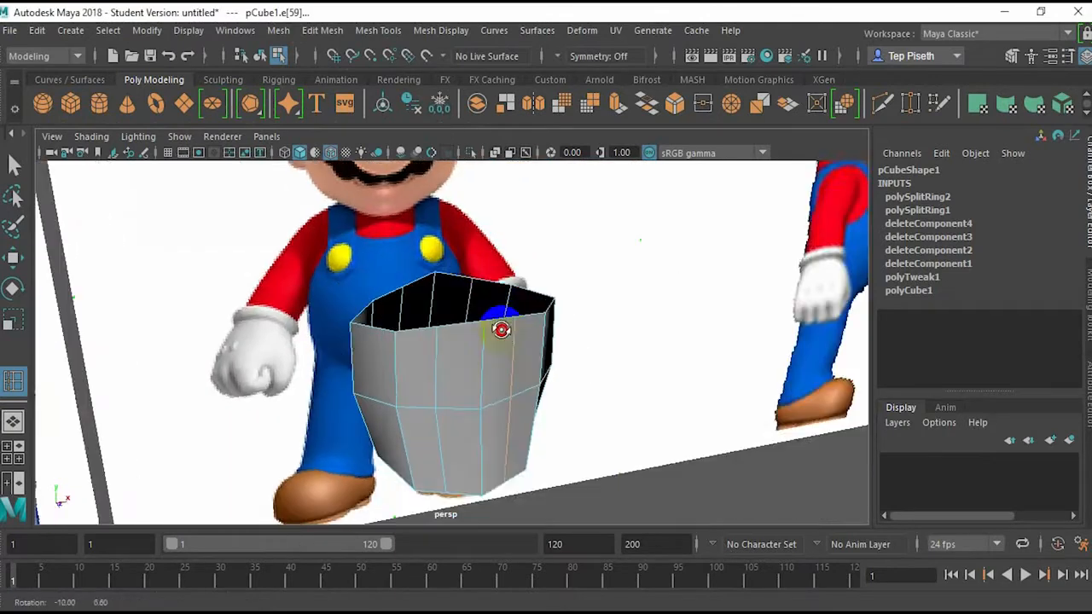
Step: Extrude the two strap edges on the torso's front rim, offsetting them 0.176 in Y and -0.137 in Z
key("e")
left_click_drag(409, 338, 486, 334, "alt")
left_click(219, 414)
left_click(486, 356)
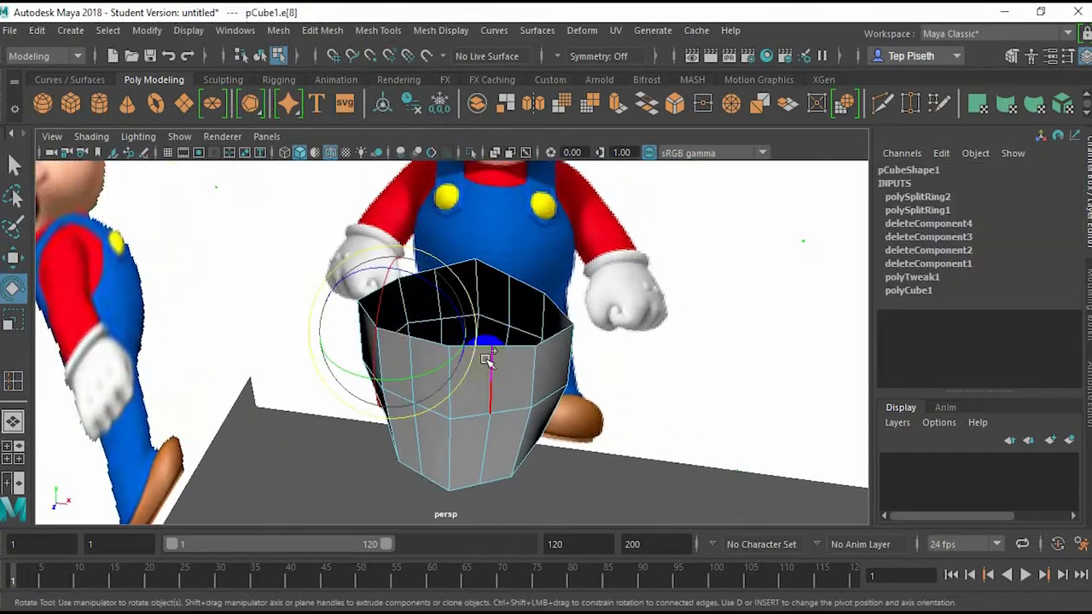
key("w")
left_click_drag(570, 401, 602, 378, "alt")
right_click_drag(530, 146, 529, 98)
left_click_drag(528, 292, 427, 318, "alt")
right_click_drag(427, 317, 432, 351, "shift")
left_click_drag(432, 351, 435, 394, "alt")
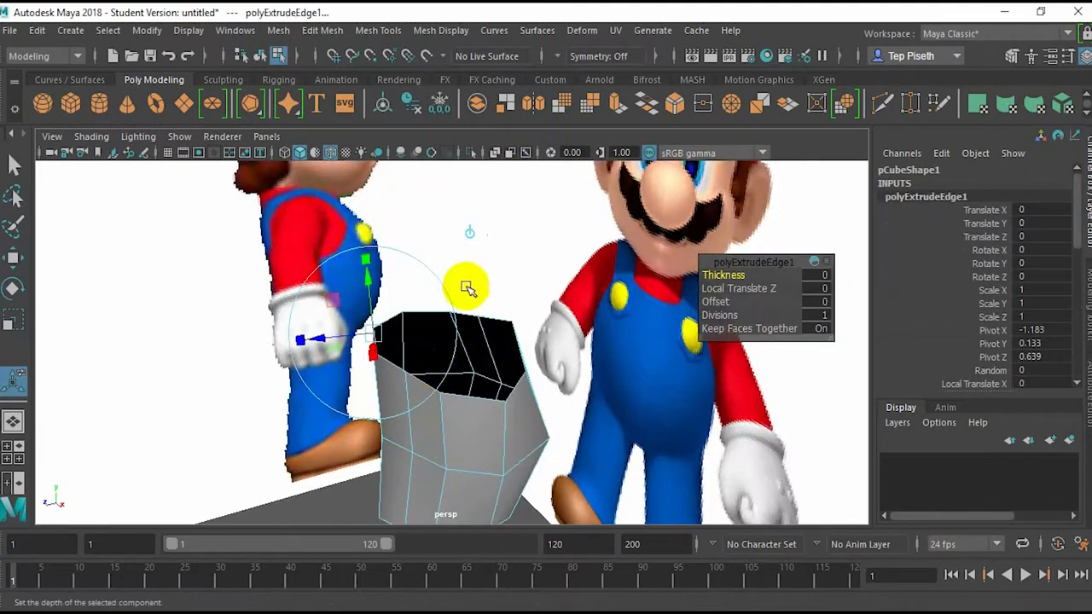
left_click_drag(471, 240, 439, 333, "alt")
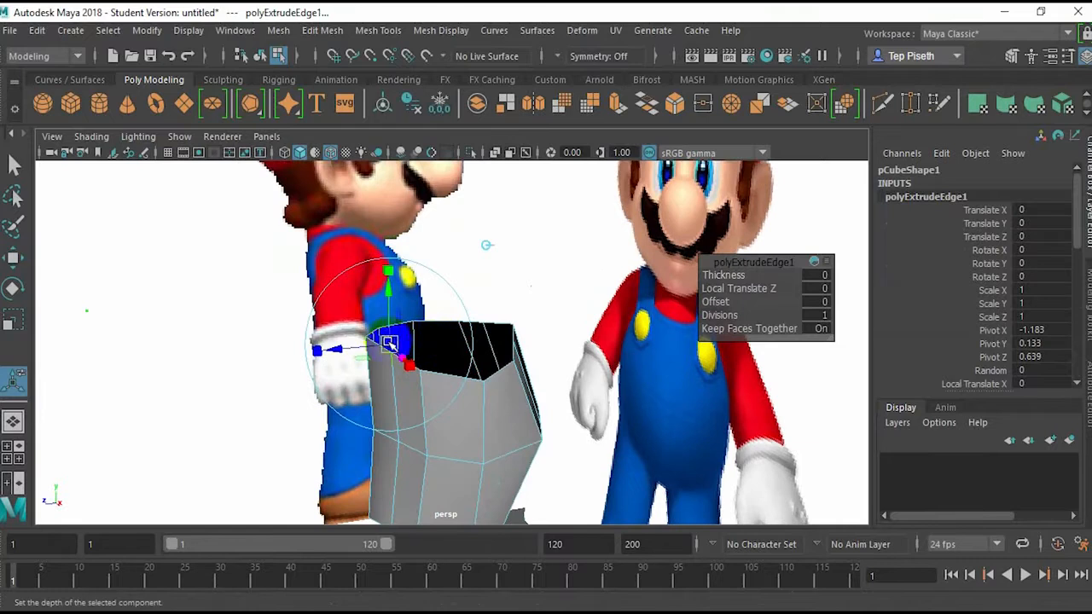
left_click_drag(370, 296, 364, 299)
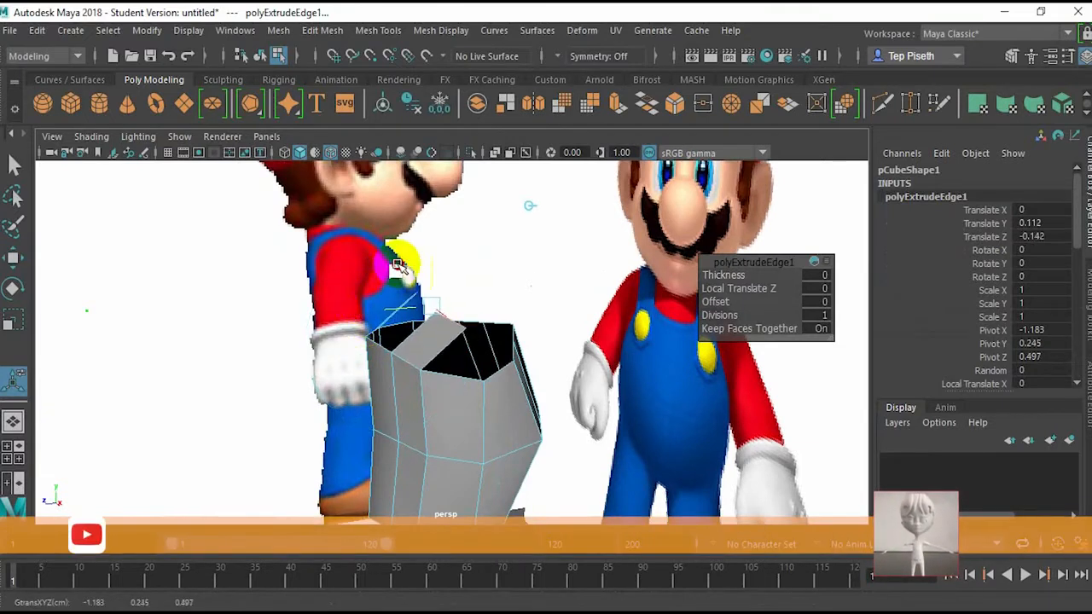
left_click_drag(394, 246, 378, 371, "alt")
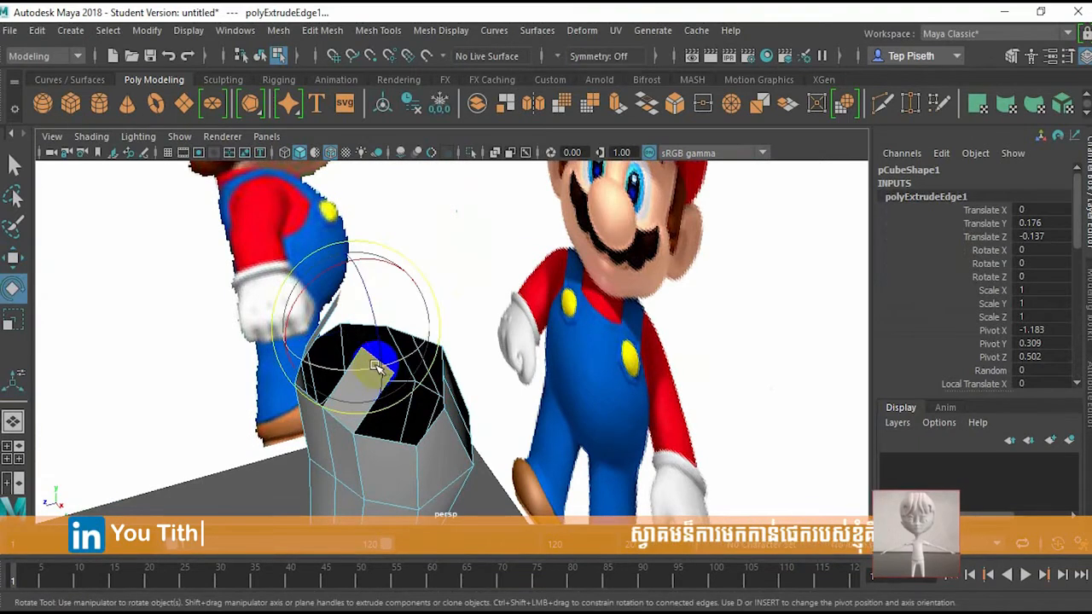
Step: Extrude the strap end edges again, offsetting them -0.067 in Y and -0.292 in Z
key("ctrl+e")
middle_click_drag(372, 319, 374, 334, "alt")
left_click(434, 214)
left_click_drag(433, 285, 378, 292, "alt")
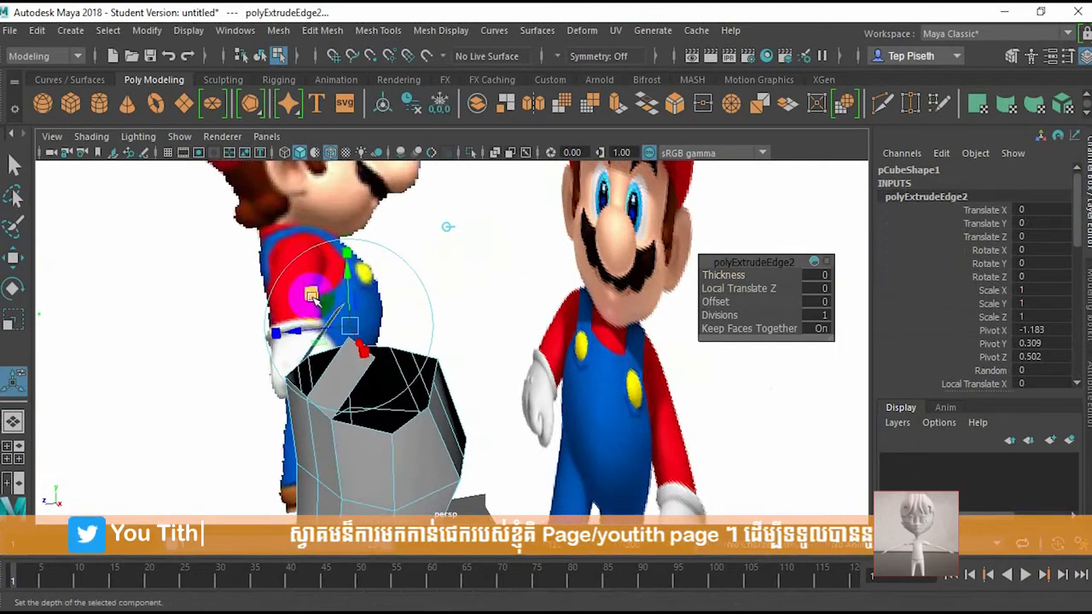
left_click_drag(412, 333, 412, 371, "alt")
key("e")
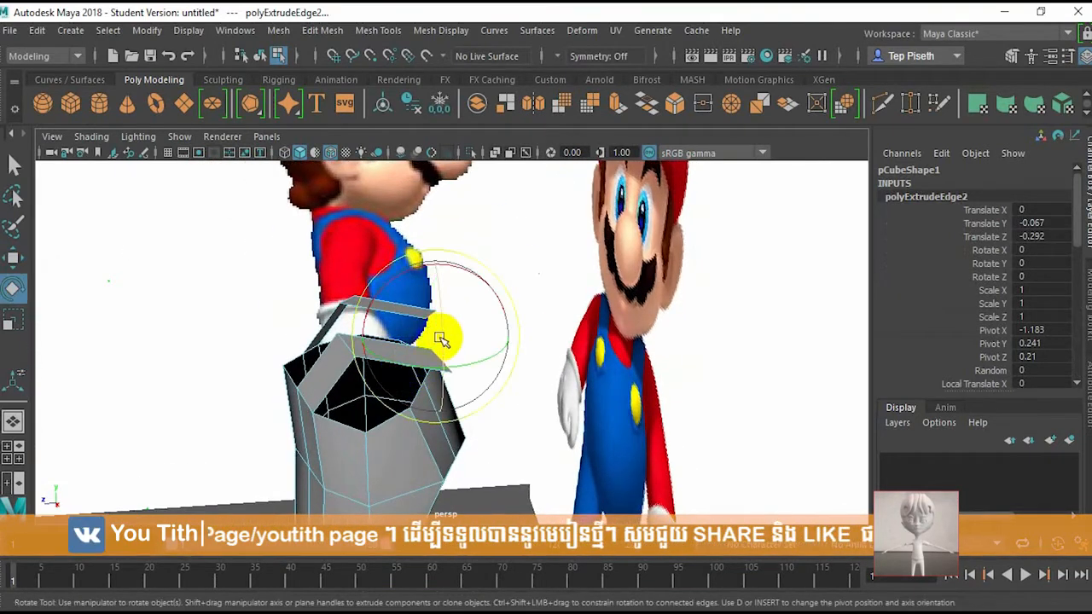
Step: Try to extrude the strap ends a third time, offsetting them -0.107 in Y and -0.01 in Z
key("ctrl+e")
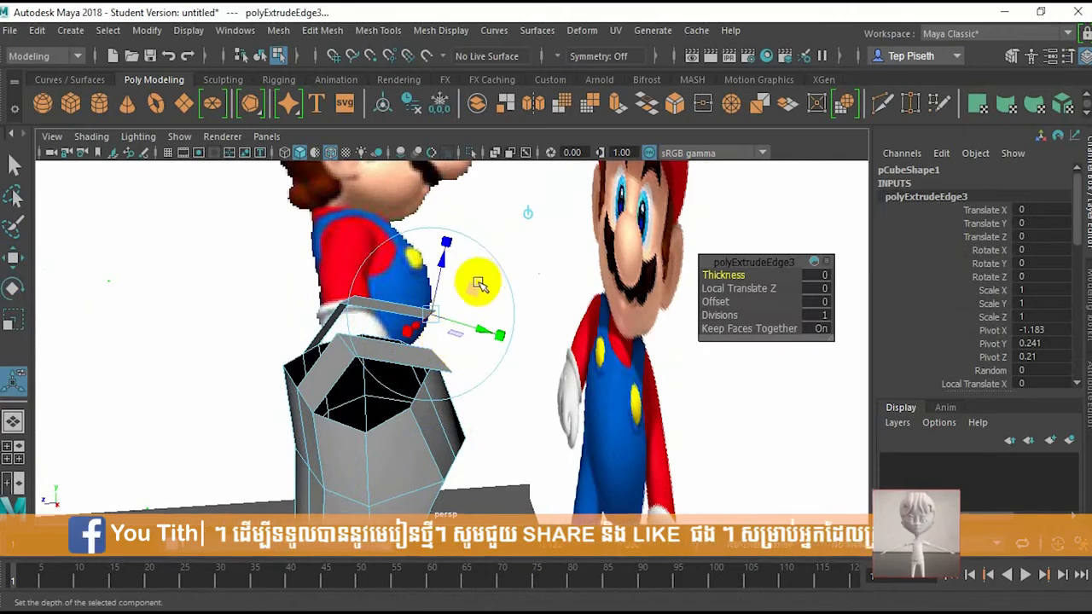
left_click(529, 213)
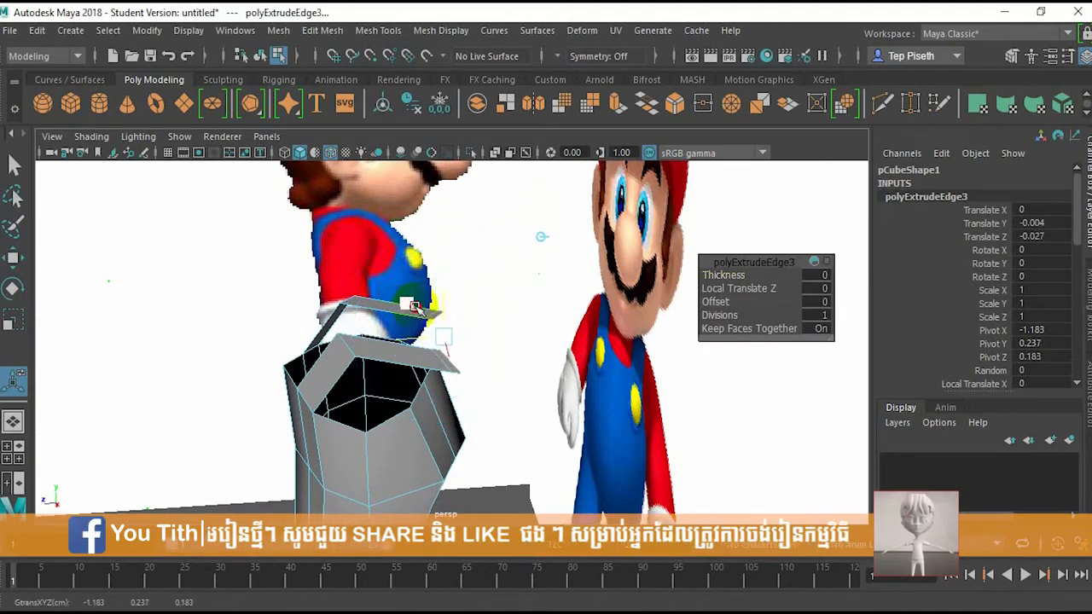
left_click_drag(407, 333, 541, 490, "alt")
middle_click_drag(541, 491, 495, 438, "alt")
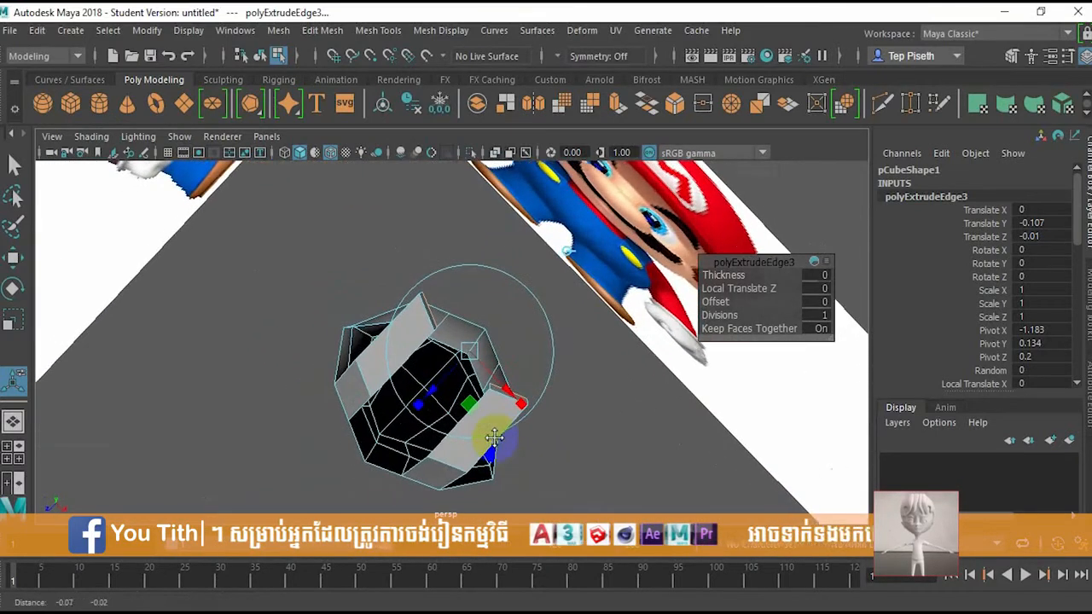
Step: Undo the third strap extrusion and the offset of the second one
key("ctrl+z")
key("ctrl+z")
left_click(552, 380)
key("ctrl+z")
key("ctrl+z")
Step: Try to select the front reference image plane while the torso mesh is in component mode
left_click_drag(452, 343, 420, 314, "alt")
scroll(420, 314, "down", 5)
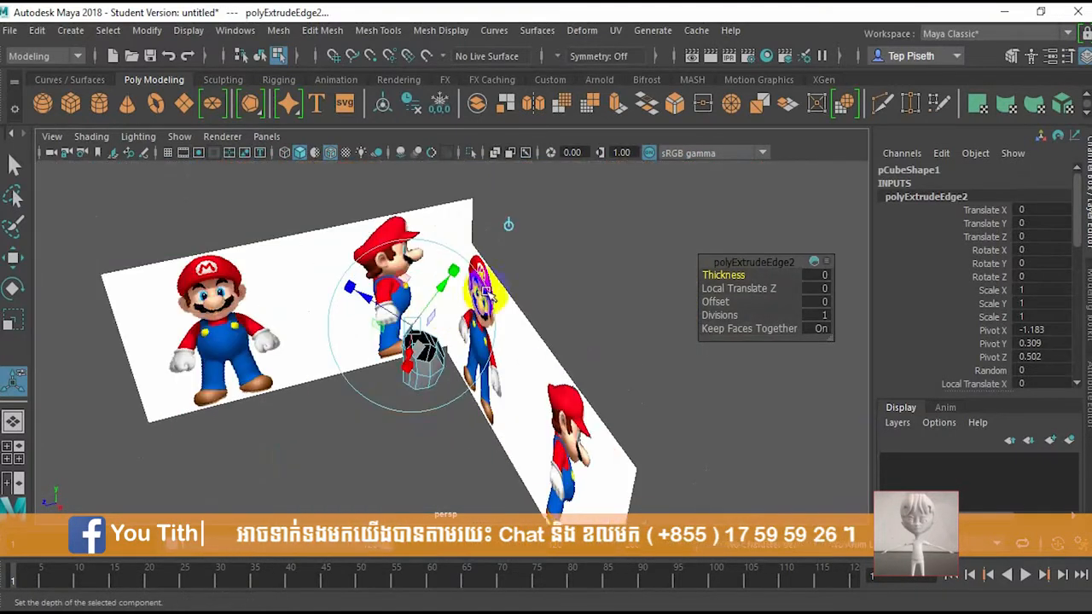
key("w")
left_click(520, 312)
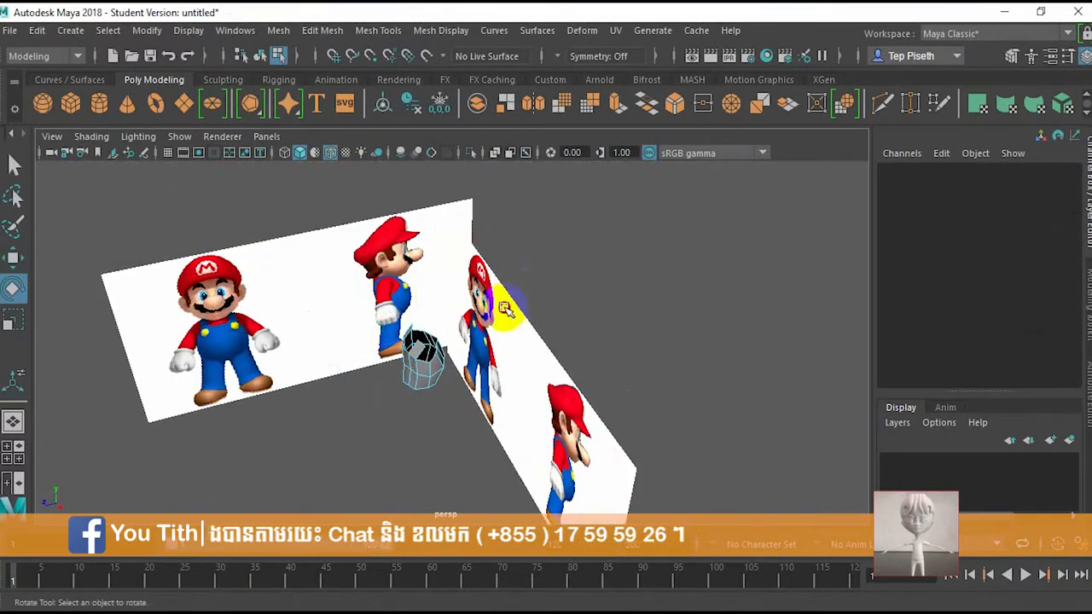
right_click(495, 300)
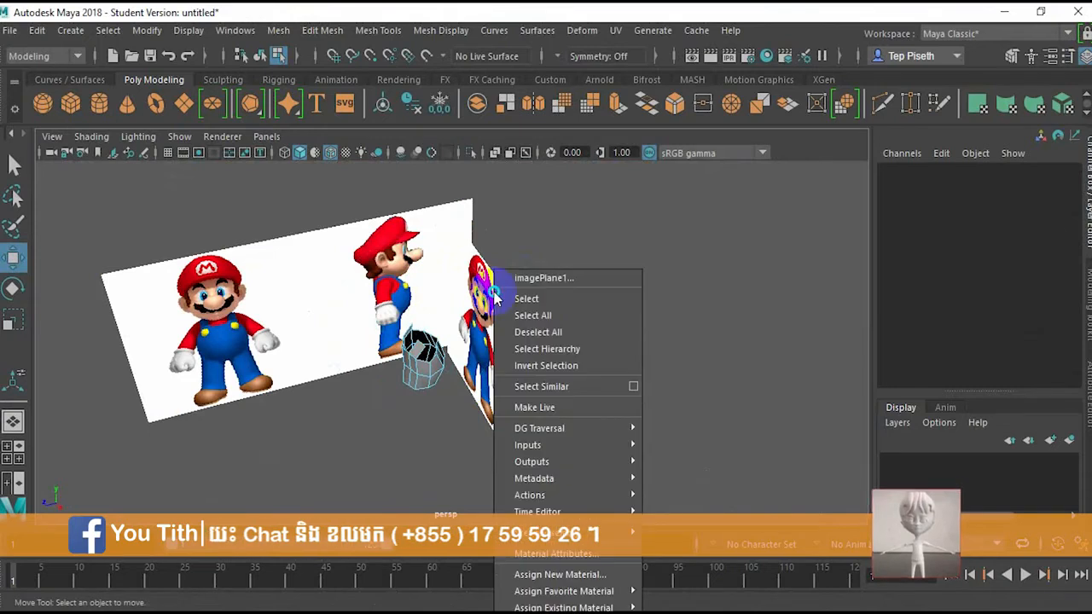
left_click(582, 298)
left_click(540, 341)
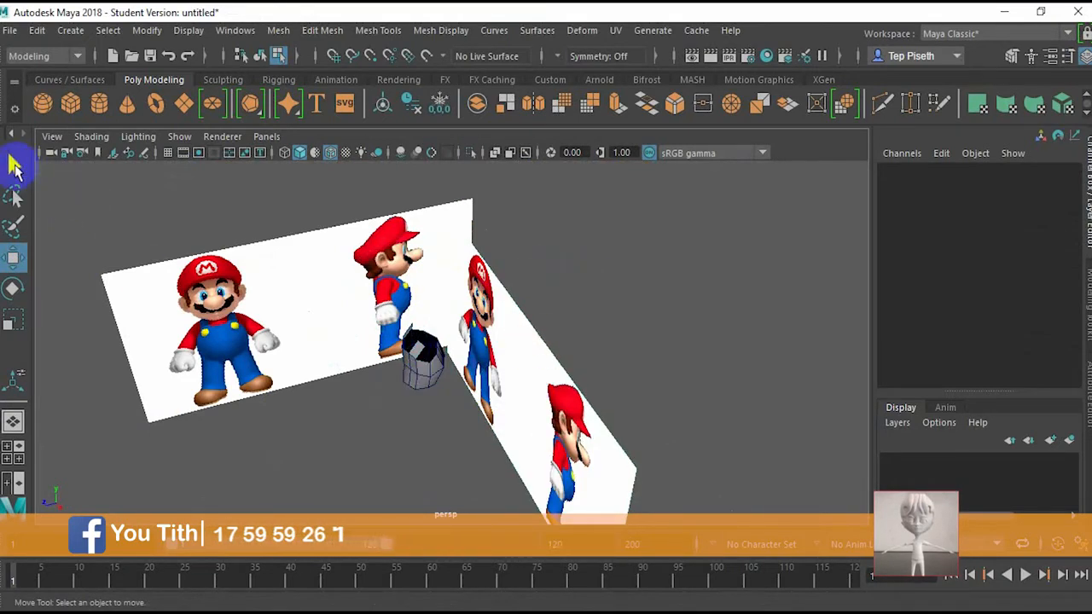
middle_click_drag(530, 332, 531, 300, "alt")
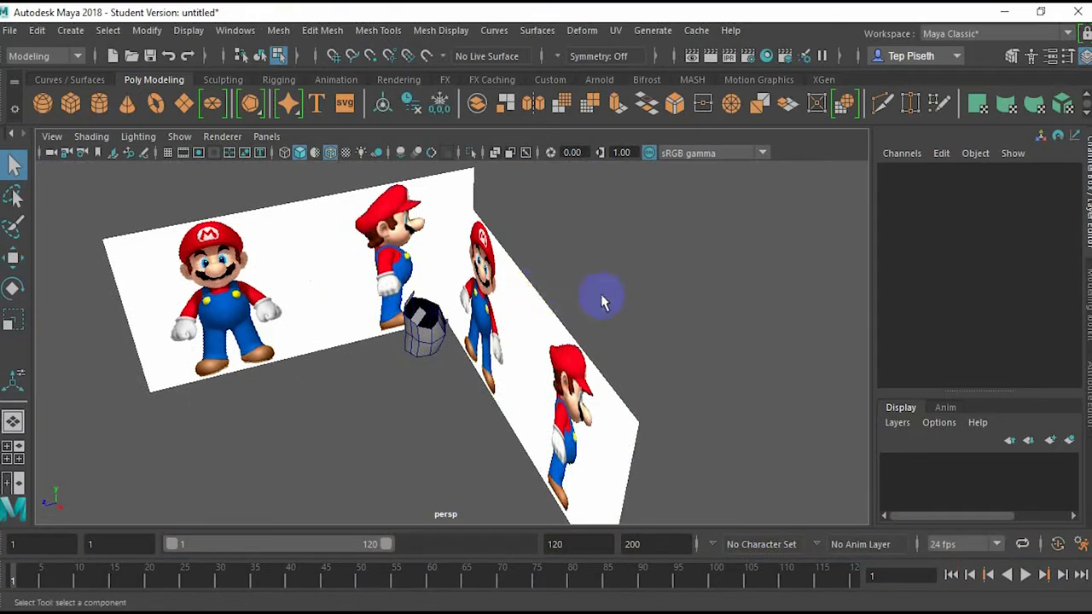
left_click_drag(539, 392, 467, 339, "alt")
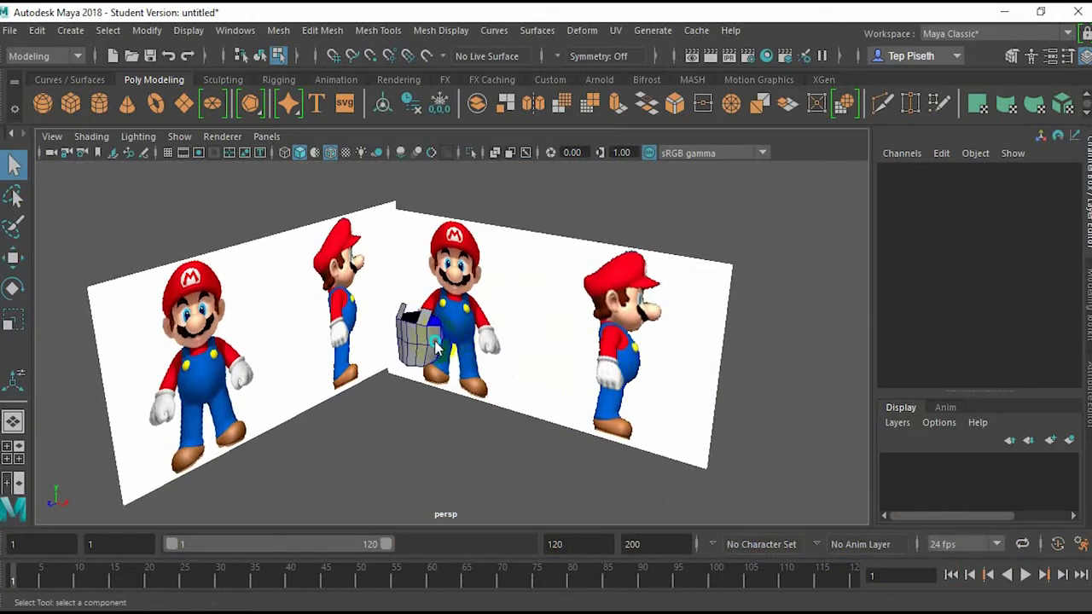
Step: Return to object selection and move the front and side reference image planes farther away from the torso mesh
right_click_drag(435, 346, 475, 190)
right_click_drag(520, 122, 520, 122)
left_click(635, 279)
left_click(647, 269)
left_click(646, 269)
key("w")
left_click_drag(576, 309, 651, 295, "alt")
left_click(367, 273)
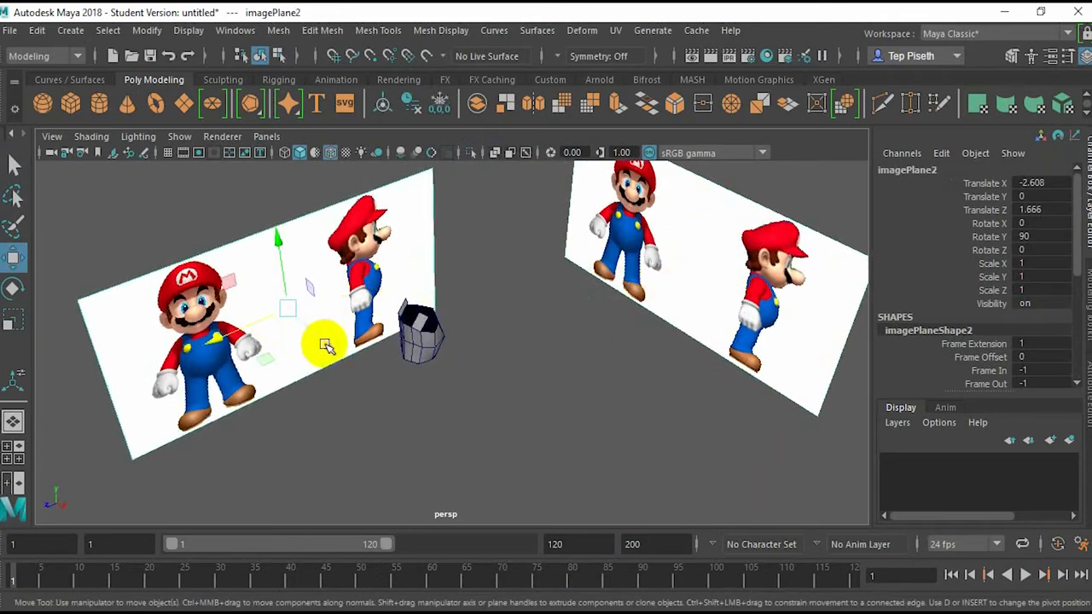
left_click_drag(324, 345, 136, 232)
Step: Switch the torso mesh to edge editing and pull the shoulder strap end edges over toward the front of the torso
scroll(418, 324, "up", 5)
middle_click_drag(419, 324, 592, 411, "alt")
left_click_drag(592, 410, 573, 343, "alt")
left_click(465, 384)
right_click(470, 248)
right_click_drag(471, 138, 470, 100)
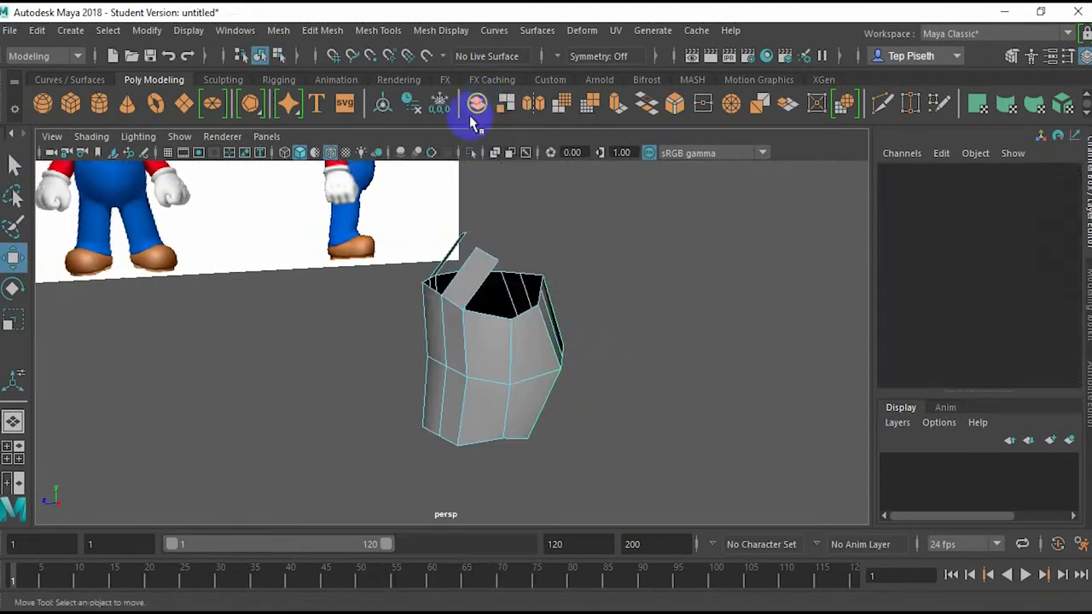
left_click(491, 248)
mouse_move(429, 244)
left_mouse_down("alt")
mouse_move(462, 260)
mouse_move(452, 244)
mouse_move(432, 248)
left_mouse_up("alt")
mouse_move(410, 211)
left_mouse_down()
mouse_move(452, 194)
mouse_move(393, 215)
left_mouse_up()
left_click_drag(502, 293, 595, 310, "alt")
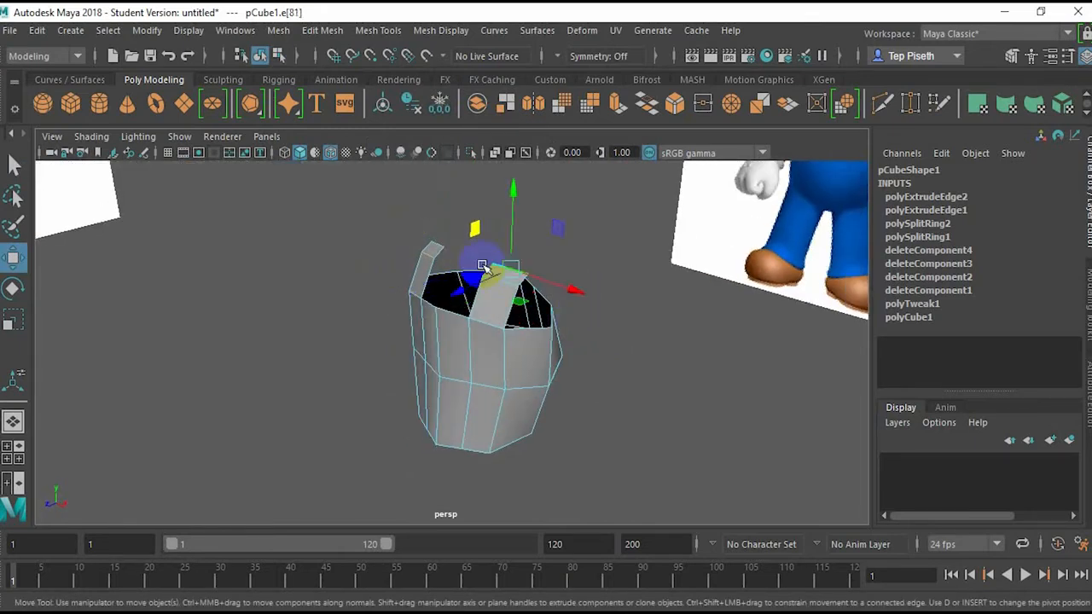
left_click_drag(523, 284, 512, 256, "alt")
key("e")
key("w")
scroll(487, 277, "up", 3)
Step: Extrude the front end edges of both straps straight down, offsetting them about -0.059 in Y
left_click(487, 277)
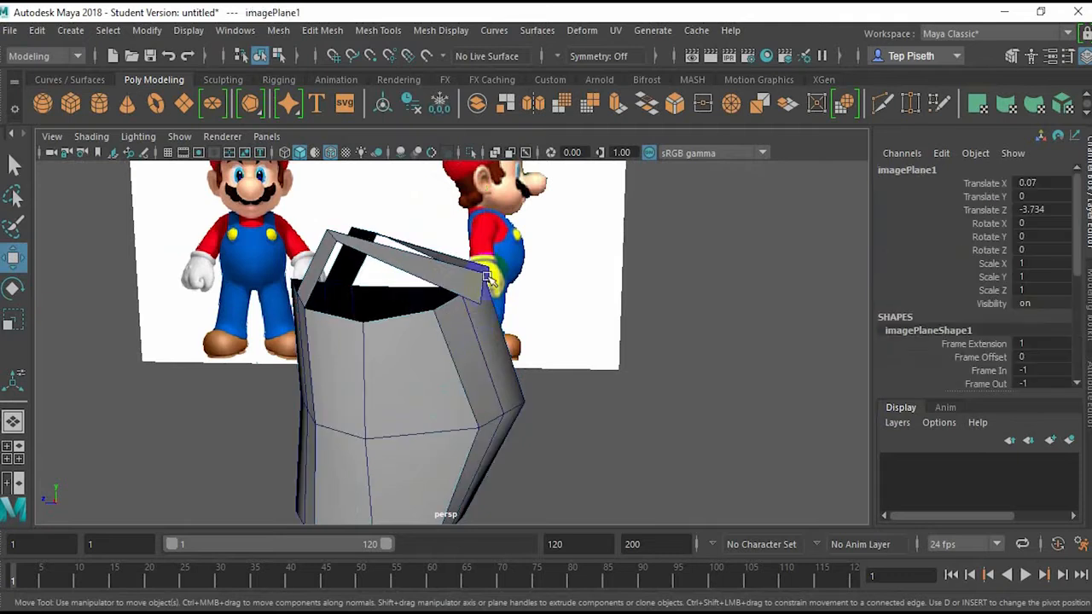
left_click(467, 294)
right_click(458, 238)
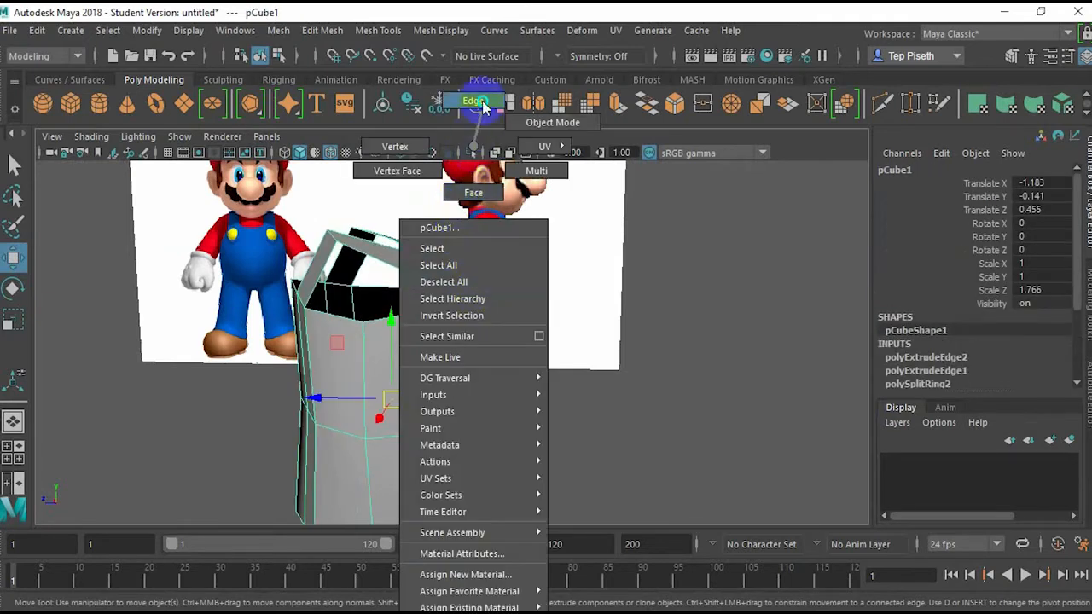
right_click_drag(473, 147, 483, 104)
right_click(460, 281, "shift")
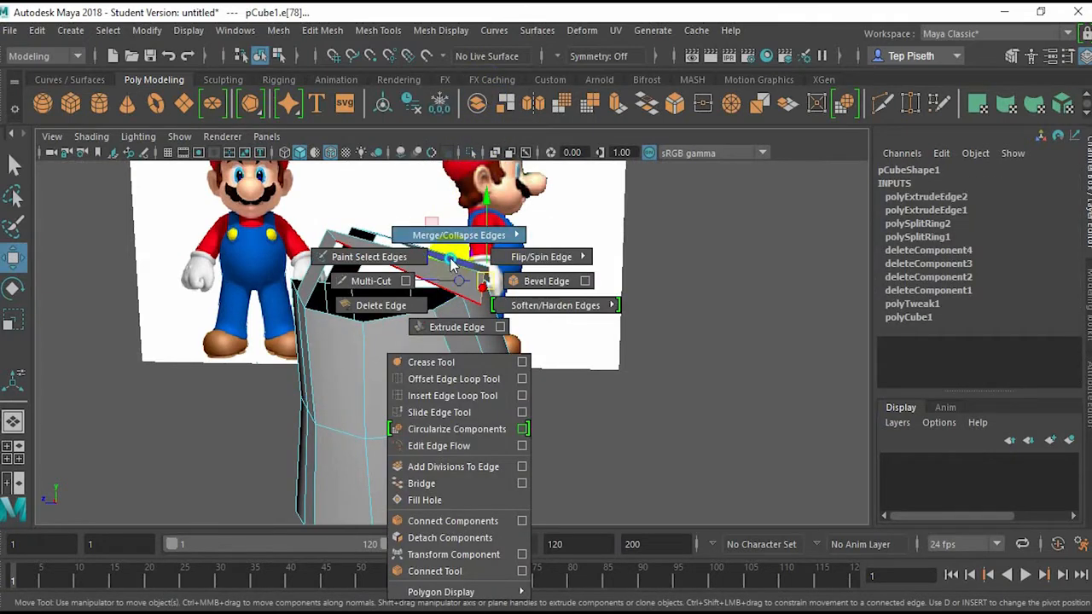
right_click_drag(452, 264, 464, 316, "shift")
left_click_drag(465, 314, 490, 324, "alt")
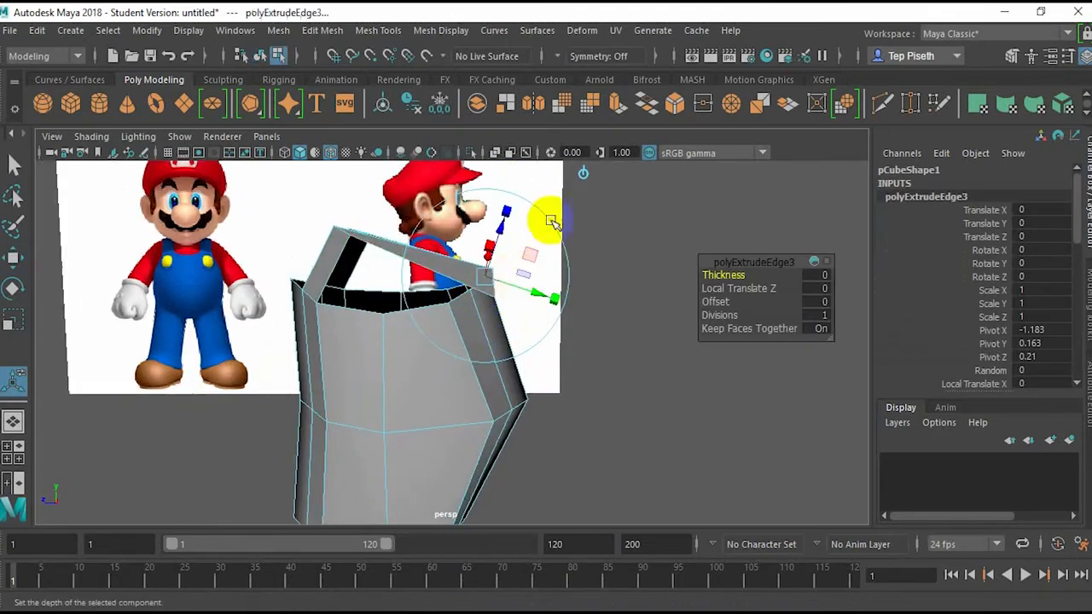
left_click(583, 176)
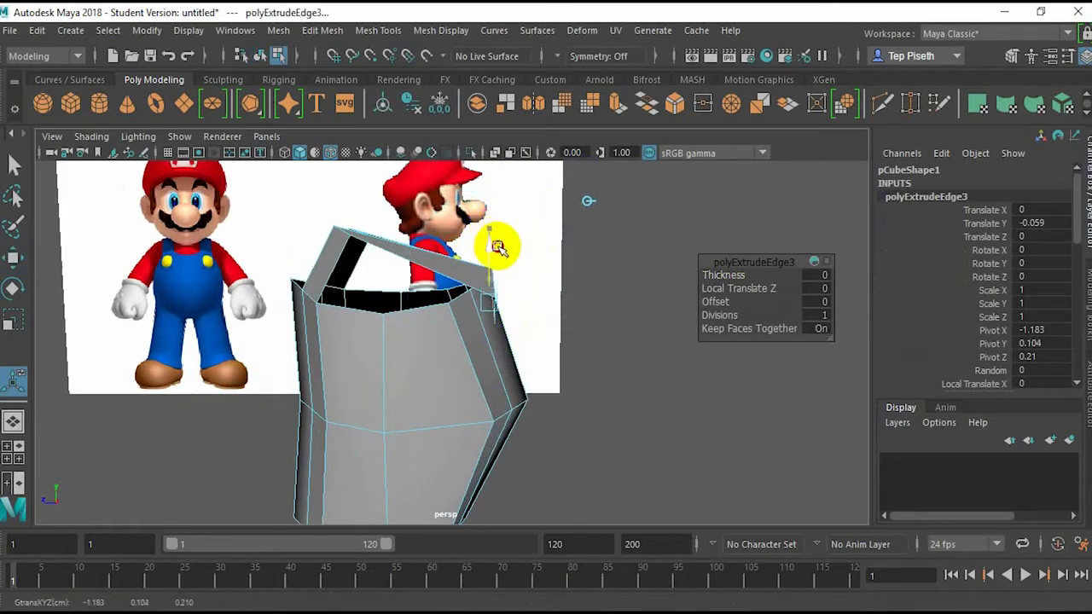
left_click_drag(499, 247, 500, 250)
key("w")
Step: Try to move one strap's shoulder edge onto the blue strap of the reference image in the side view
left_click_drag(204, 263, 475, 343, "alt")
left_click(417, 313)
left_click_drag(384, 325, 423, 380, "alt")
left_click(370, 285, "shift")
key("space")
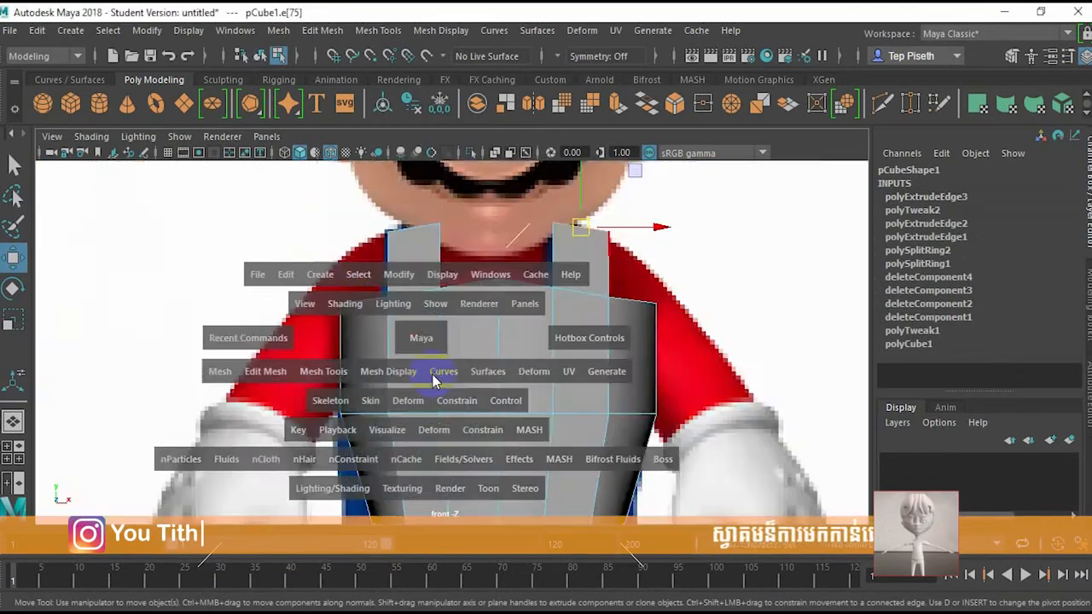
key("space")
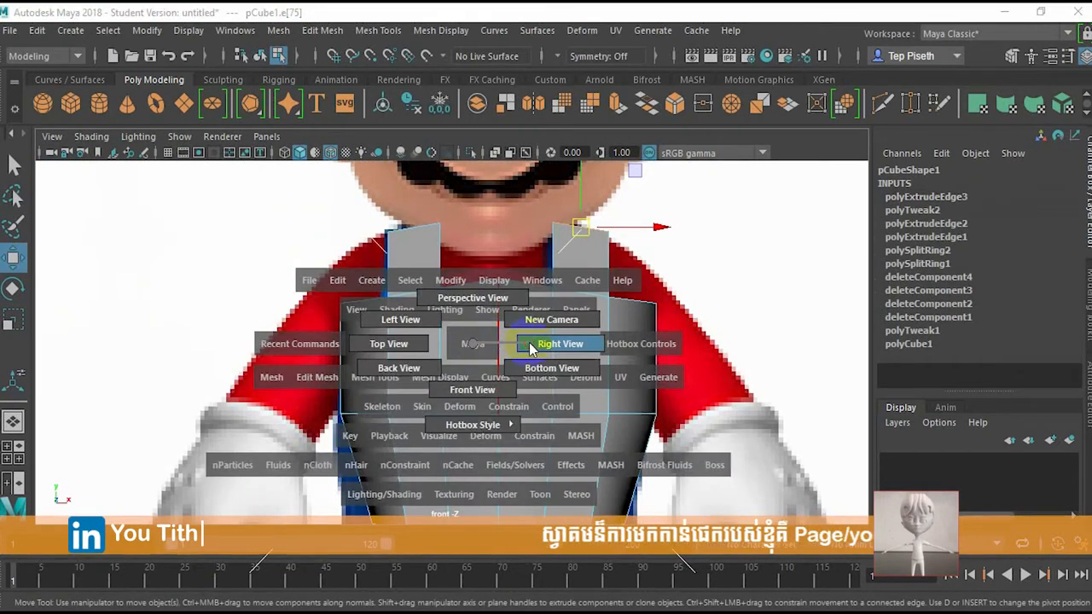
left_click_drag(530, 348, 511, 348)
scroll(512, 349, "up", 8)
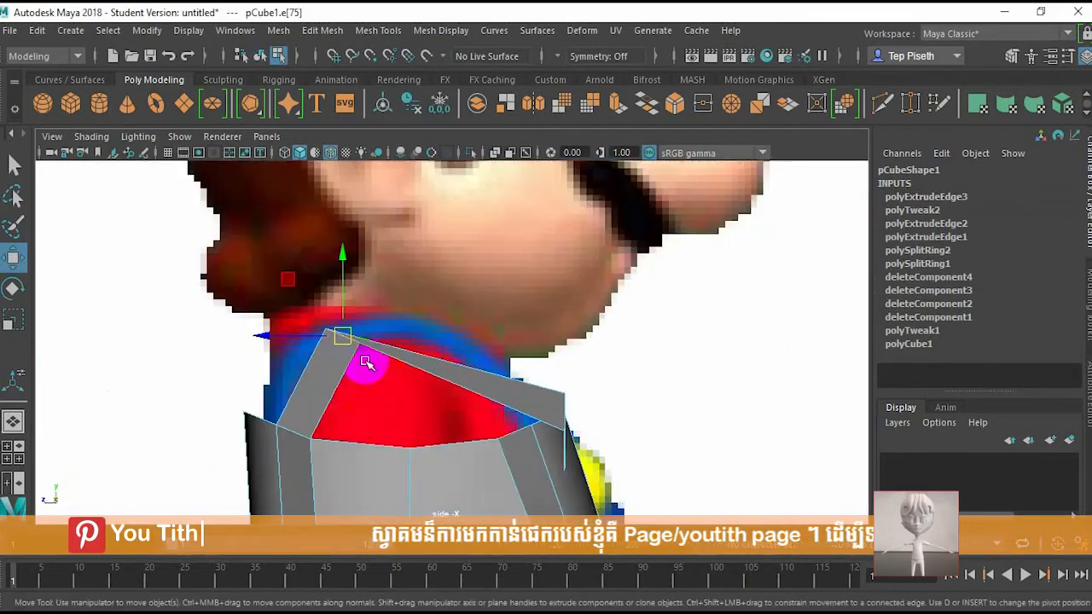
scroll(367, 362, "up", 2)
left_click_drag(277, 284, 321, 268)
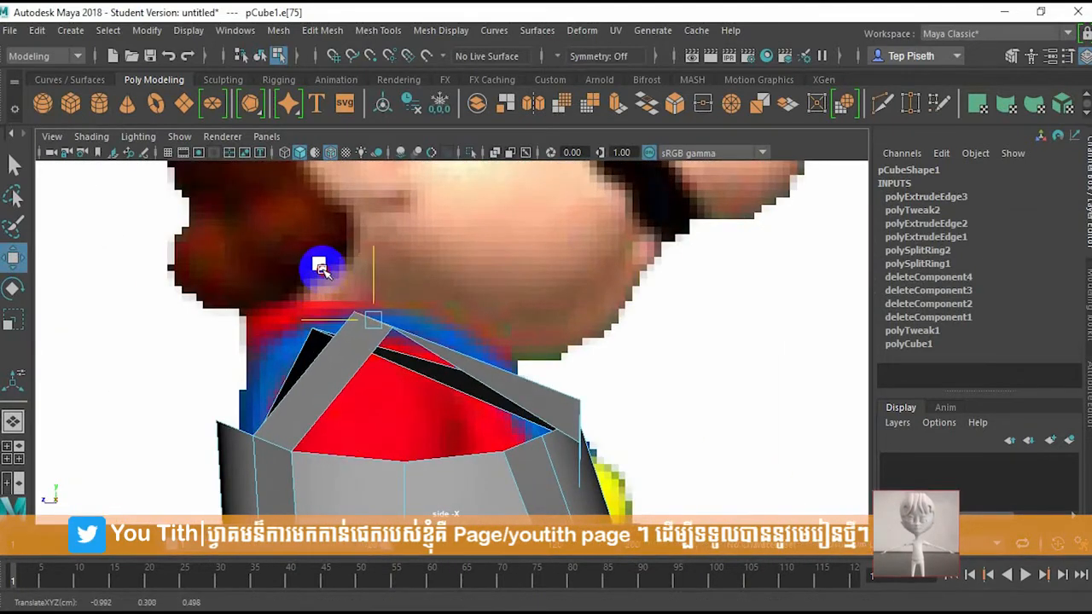
Step: In vertex mode, move the shoulder vertices of both straps together onto the reference's shoulder line
right_click_drag(353, 217, 383, 262)
right_click_drag(352, 357, 278, 152)
left_click_drag(391, 300, 365, 309)
middle_click_drag(388, 350, 413, 325, "alt")
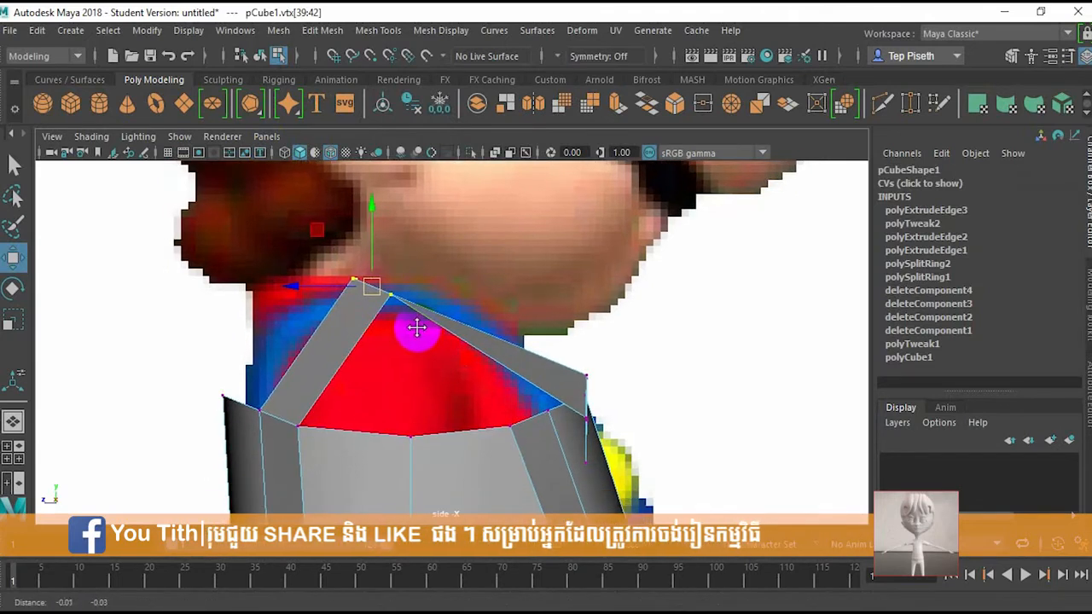
Step: Insert an edge loop across the strap's back segment and move it outward to follow the reference's back
left_click(364, 32)
left_click(411, 156)
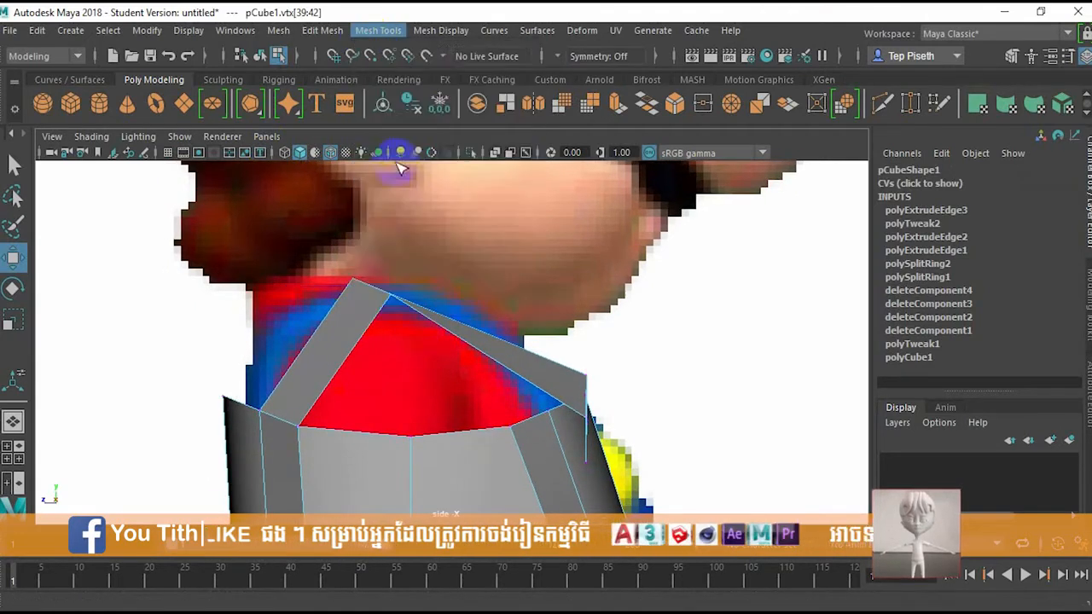
left_click(347, 365)
key("w")
left_click_drag(316, 358, 279, 334)
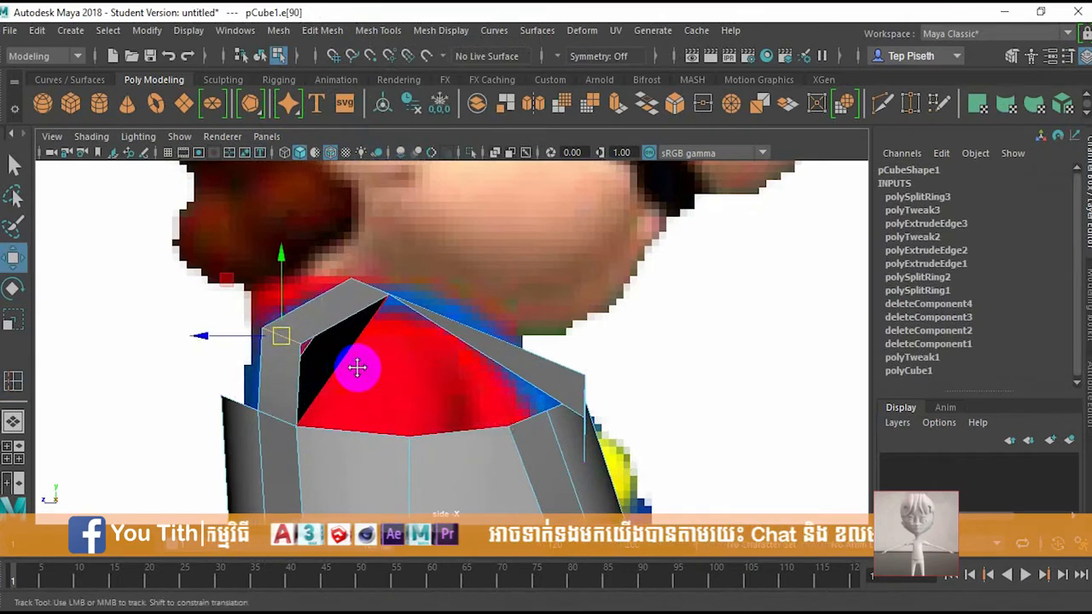
Step: Insert an edge loop across the strap's front segment and raise it to follow the curve of the reference strap
middle_click_drag(355, 367, 289, 337, "alt")
middle_click_drag(383, 349, 430, 356, "alt")
left_click(378, 30)
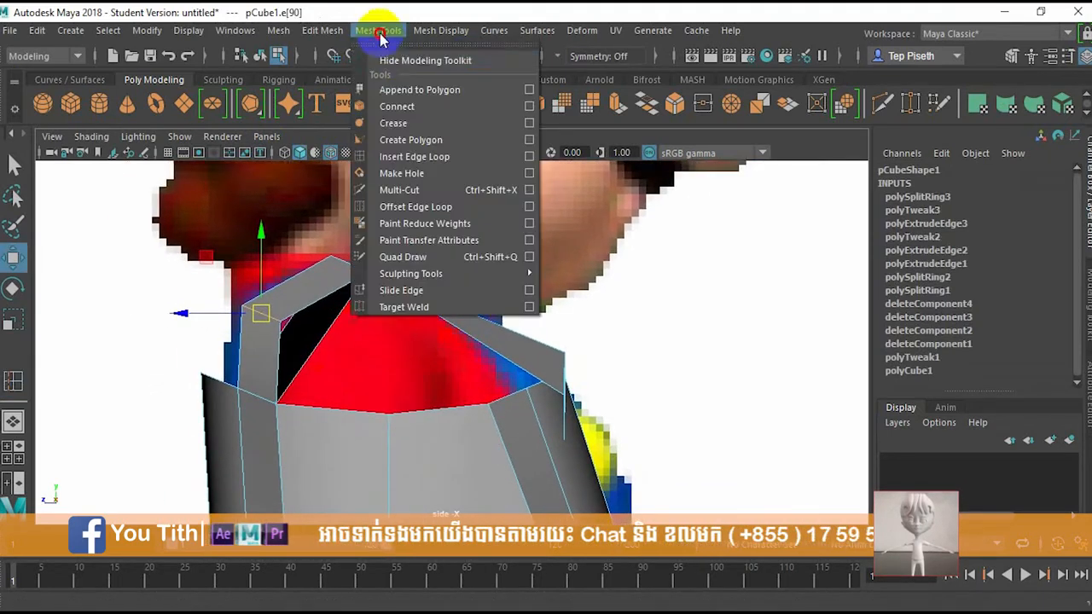
left_click(418, 156)
left_click(471, 327)
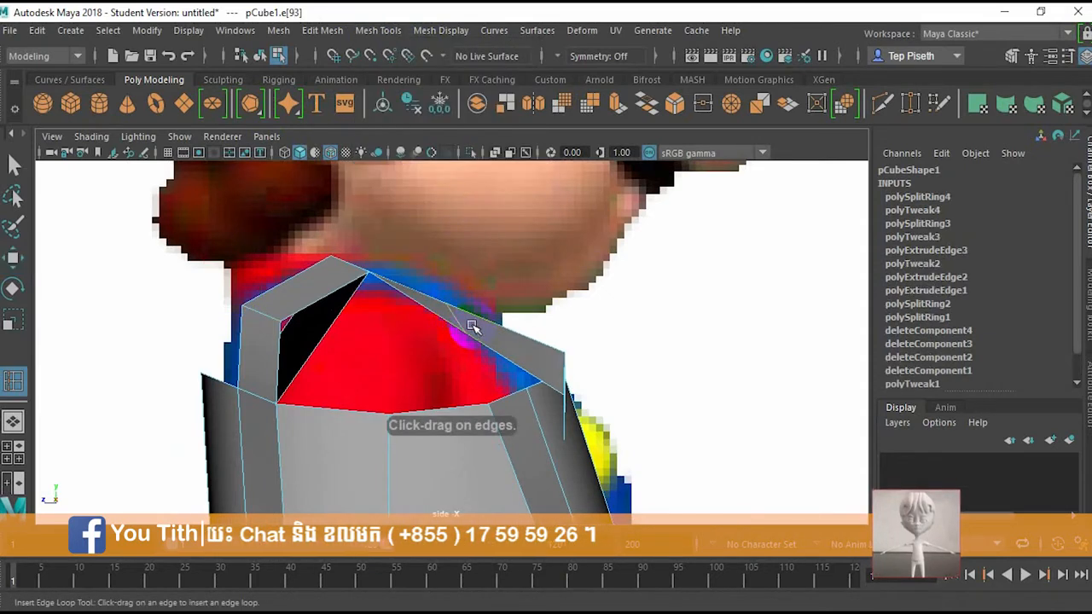
key("w")
middle_click_drag(532, 343, 526, 276, "alt")
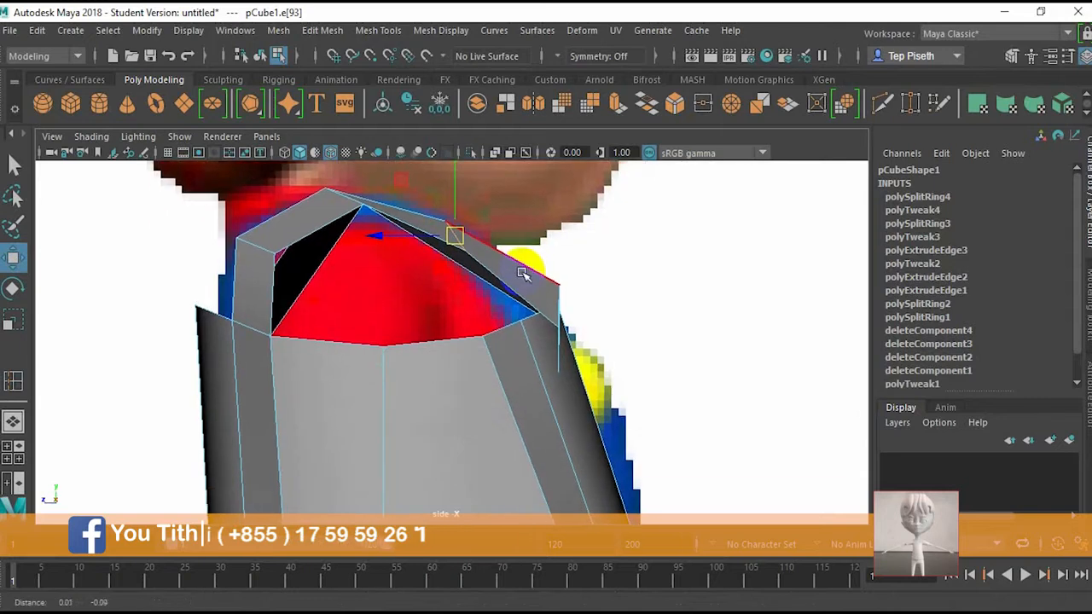
Step: In the perspective view, delete all faces of the torso half whose strap has no added edge loops
key("space")
left_click(456, 291)
left_click(465, 243)
left_click_drag(487, 313, 474, 365, "alt")
right_click(489, 322)
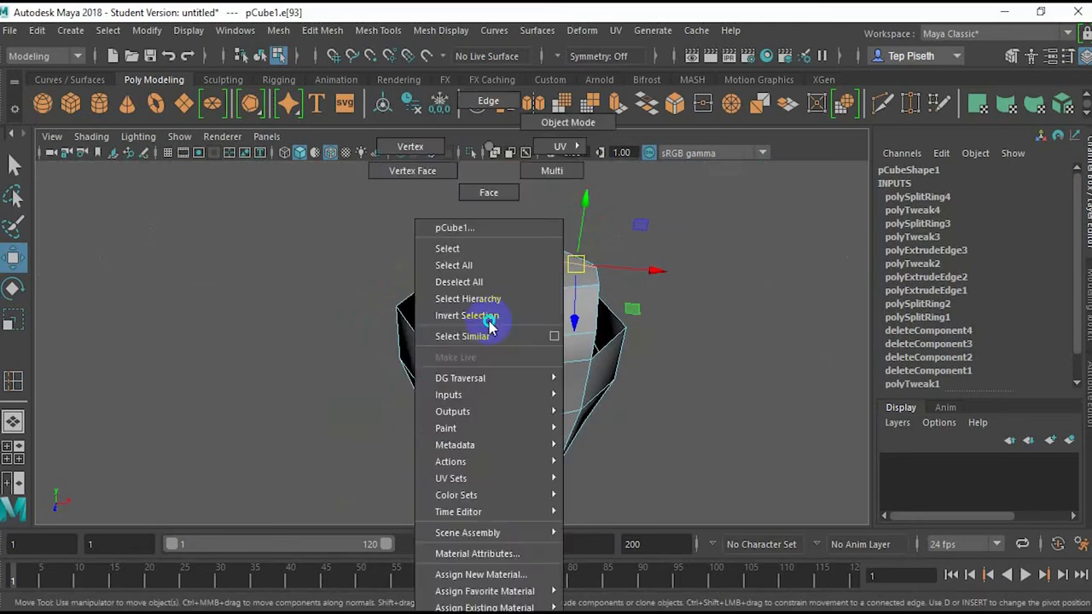
left_click(471, 195)
left_click_drag(397, 476, 397, 476)
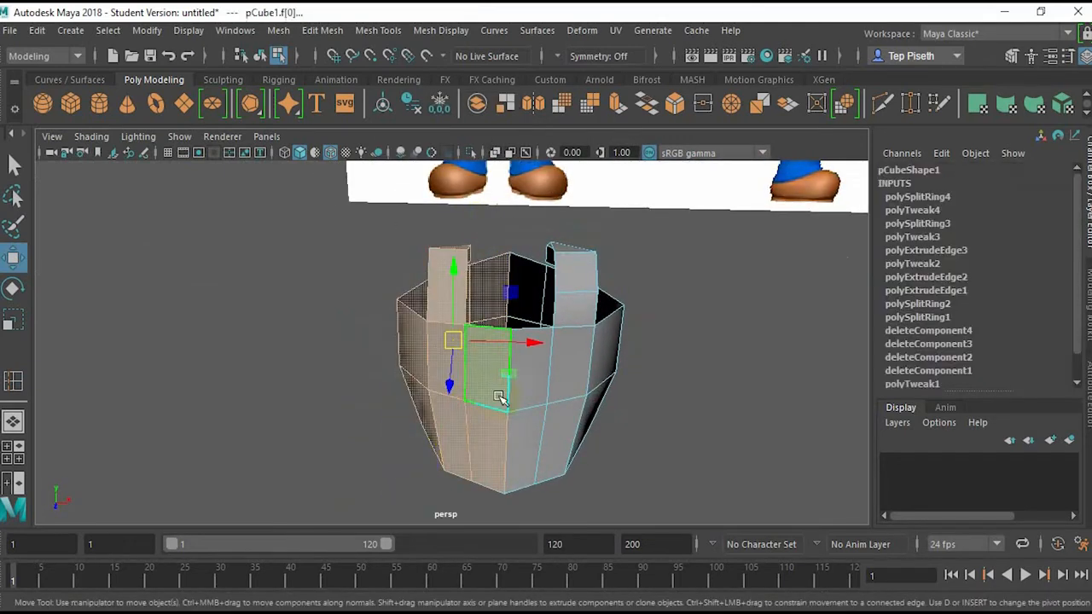
key("Delete")
Step: Delete the outer bottom faces of the remaining torso half to open a leg hole
left_click_drag(604, 376, 367, 348, "alt")
scroll(401, 329, "up", 4)
middle_click_drag(367, 348, 501, 406, "alt")
left_click_drag(500, 406, 550, 393, "alt")
right_click_drag(580, 302, 650, 123)
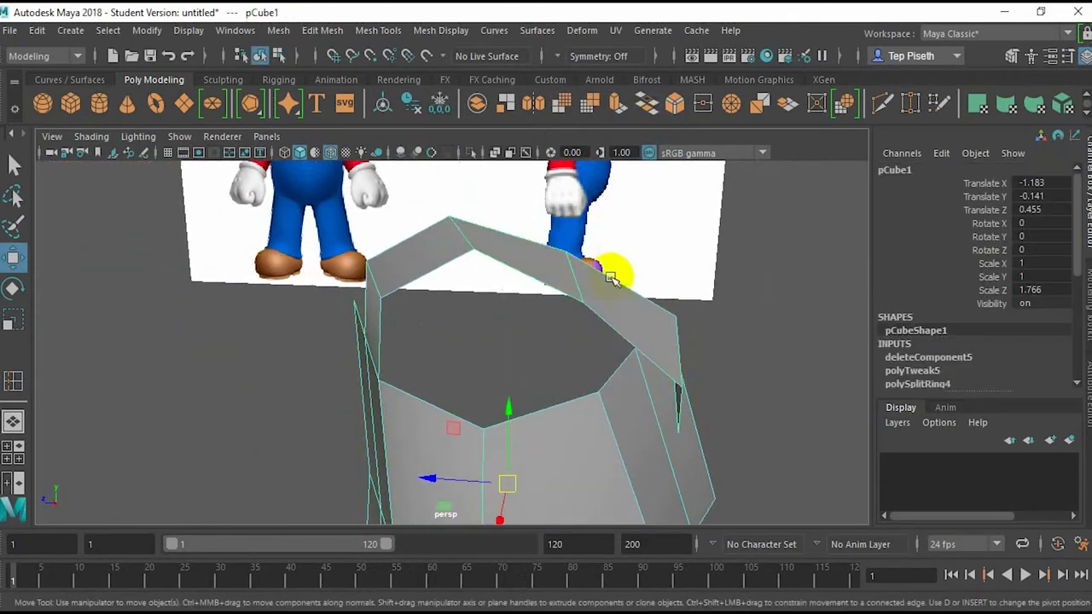
left_click_drag(622, 362, 605, 342, "alt")
right_click_drag(604, 341, 591, 319)
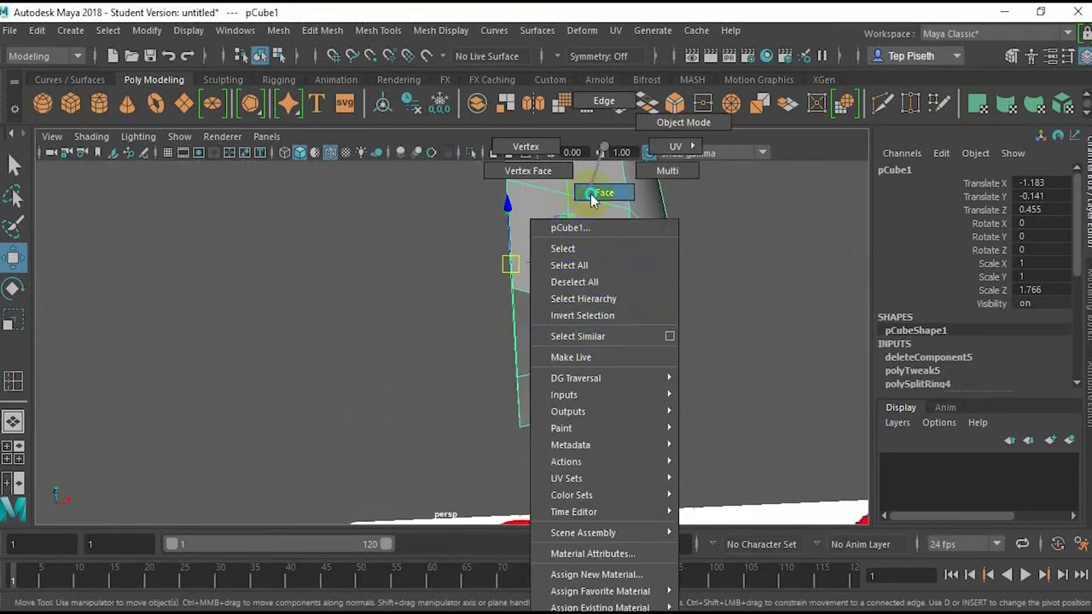
right_click_drag(592, 198, 593, 198)
left_click(603, 341)
key("Delete")
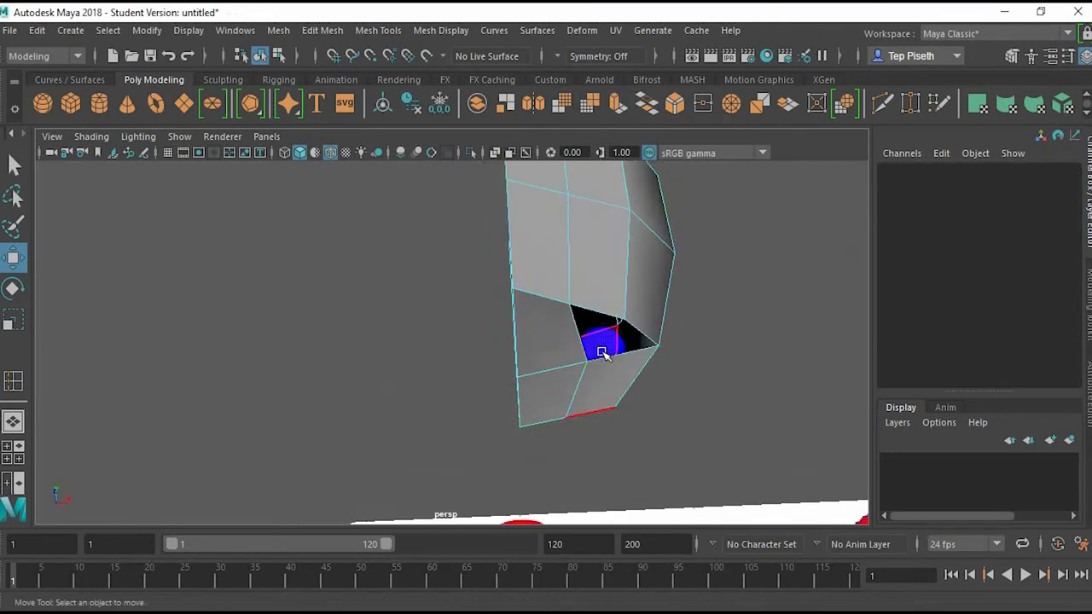
Step: In vertex mode, move the leg hole's inner vertex toward the torso's centre line to widen the opening
right_click_drag(556, 365, 538, 268)
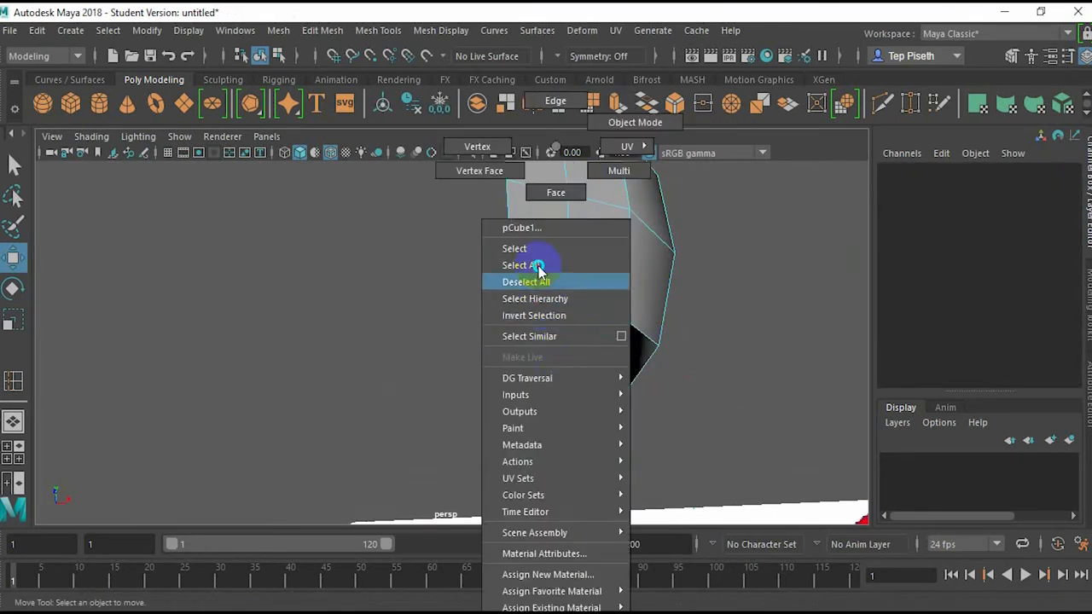
right_click_drag(494, 139, 494, 139)
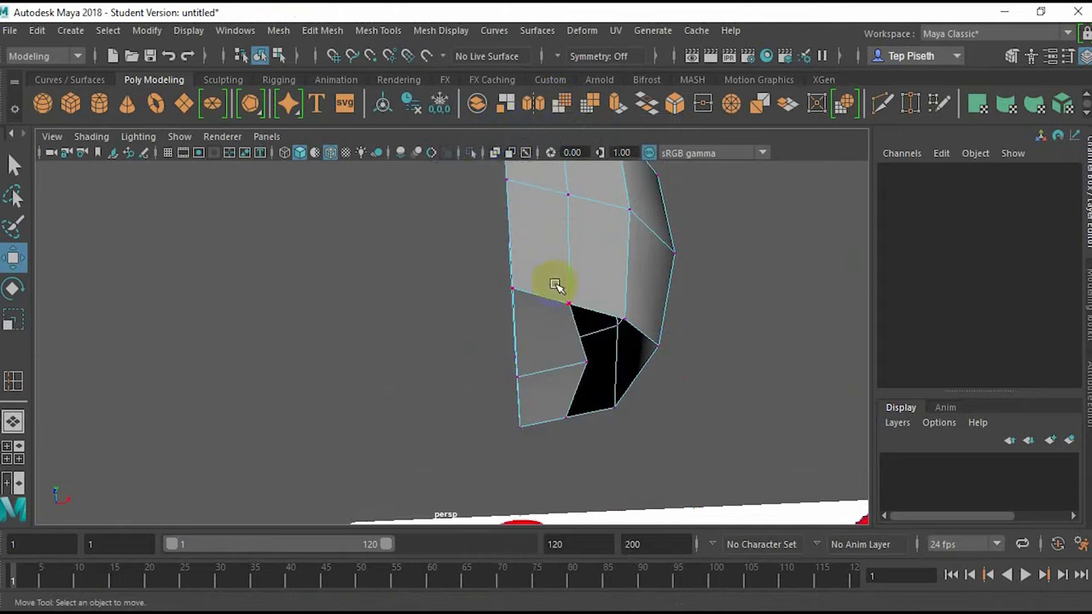
left_click(595, 355)
left_click_drag(655, 362, 595, 362)
left_click_drag(595, 362, 598, 360, "alt")
Step: Select the border edges of the leg hole and extrude them downward by -0.234 in Y
right_click_drag(633, 317, 622, 209)
right_click_drag(629, 147, 626, 224)
right_click_drag(647, 102, 641, 102)
left_click(598, 296)
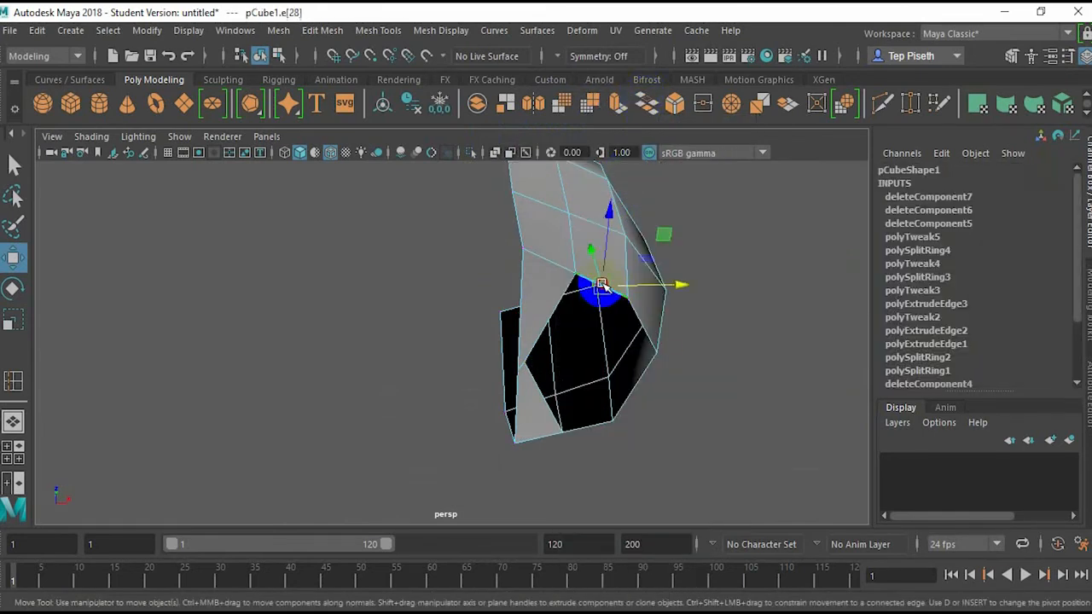
left_click_drag(629, 329, 546, 356, "alt")
right_click_drag(542, 317, 539, 365, "shift")
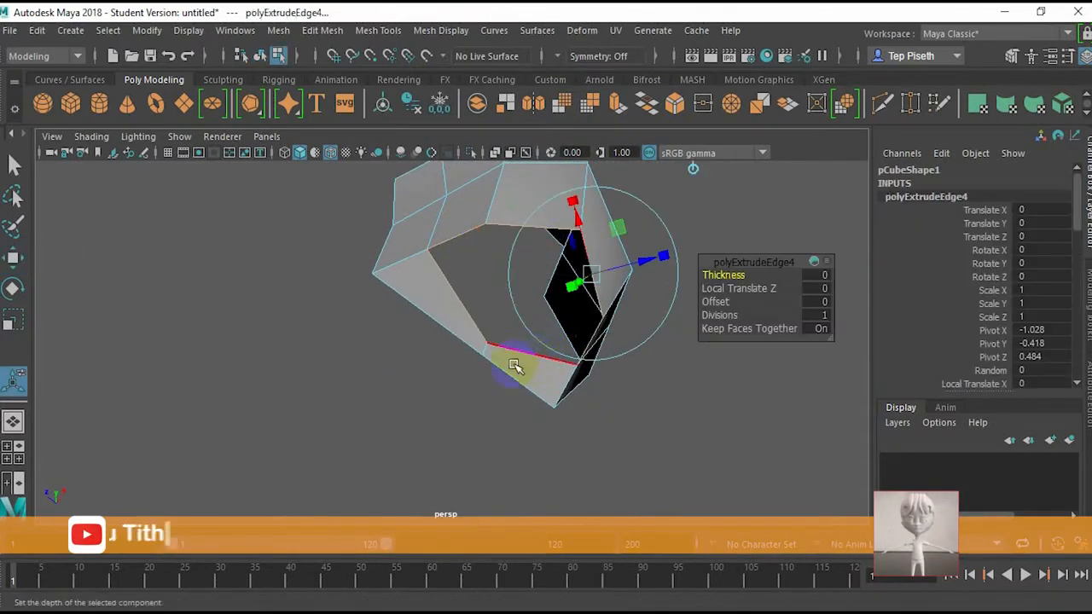
left_click_drag(514, 367, 585, 407, "alt")
left_click_drag(617, 355, 514, 345, "alt")
left_click(609, 260)
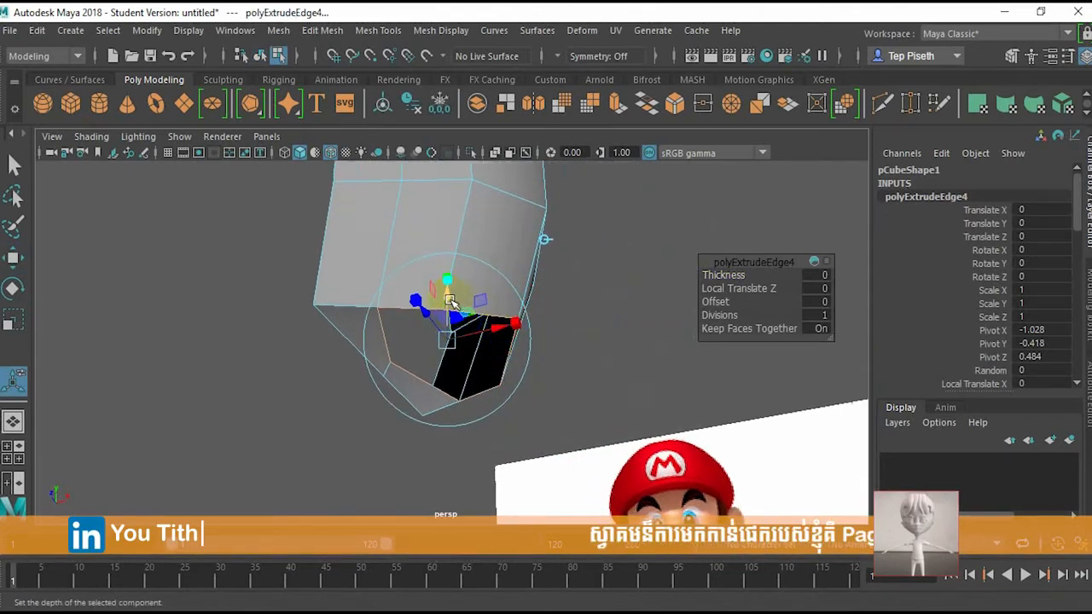
left_click_drag(450, 303, 551, 280)
Step: Scale the extruded leg edges to 0.688 in Z
scroll(281, 395, "down", 5)
scroll(446, 389, "down", 3)
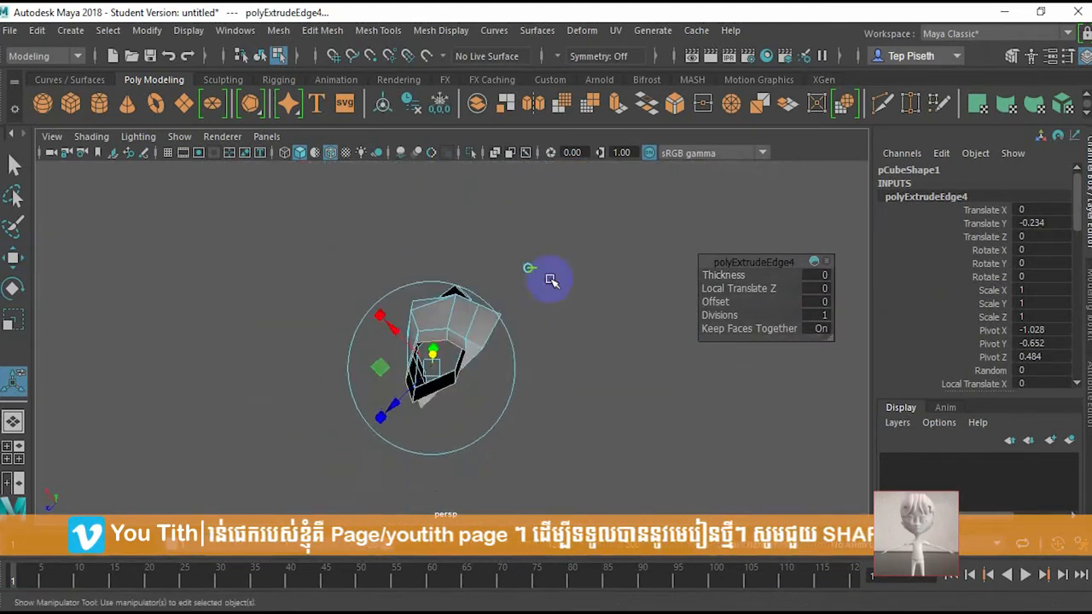
scroll(468, 358, "up", 6)
middle_click_drag(497, 331, 572, 307, "alt")
left_click_drag(572, 307, 564, 372, "alt")
middle_click_drag(564, 372, 531, 369, "alt")
left_click_drag(429, 356, 548, 410)
Step: In the front view, move the leg's end edges down to the reference ankle, at about X -0.94, Y -0.931
key("space")
left_click(540, 367)
middle_click_drag(551, 394, 554, 218, "alt")
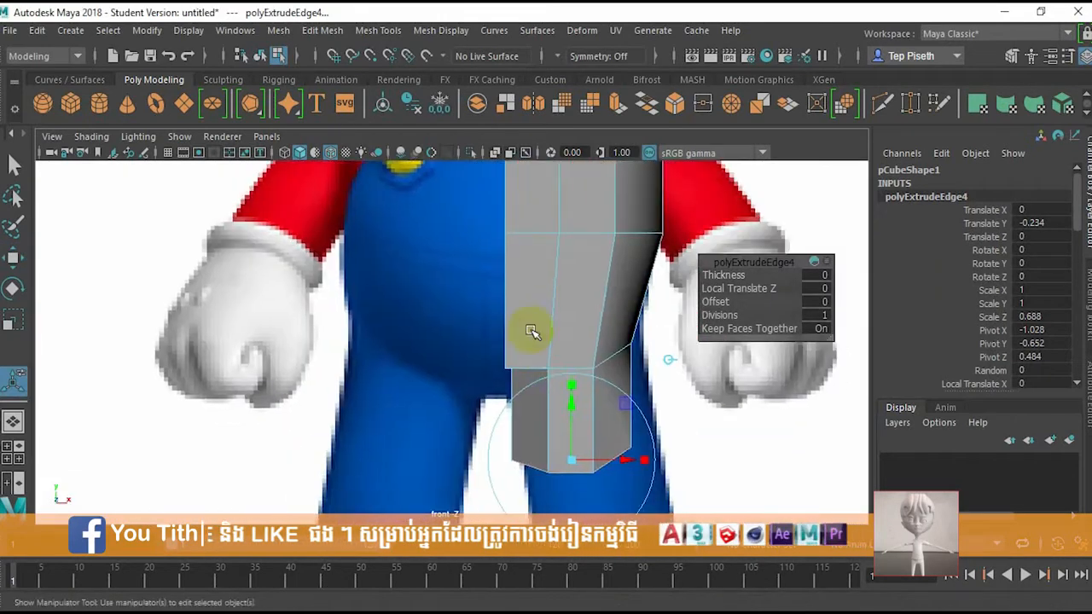
middle_click_drag(543, 427, 504, 298, "alt")
middle_click_drag(555, 383, 470, 370, "alt")
key("w")
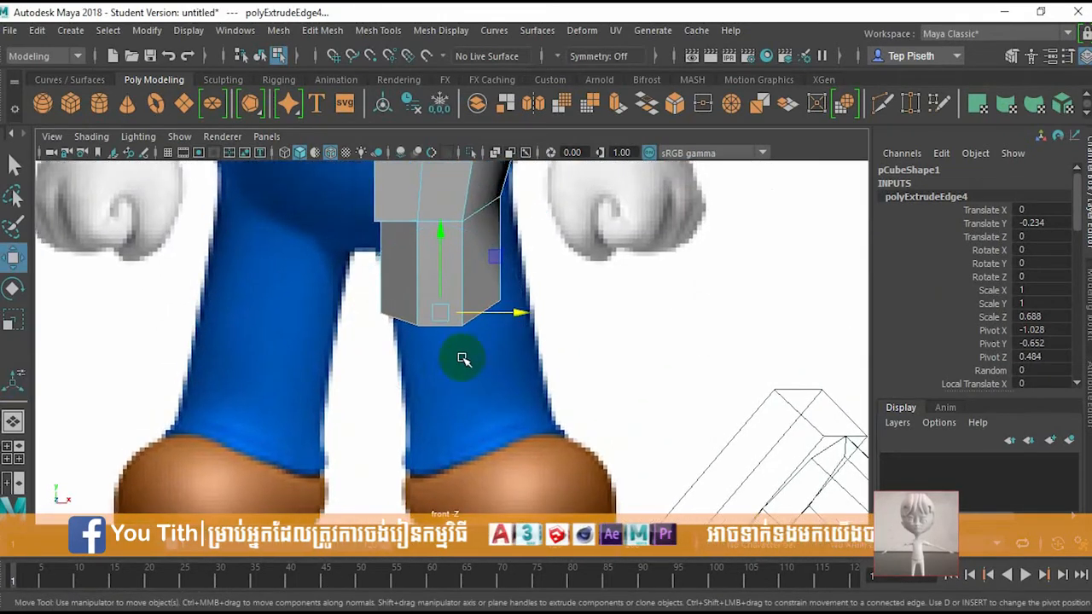
left_click_drag(503, 266, 532, 381)
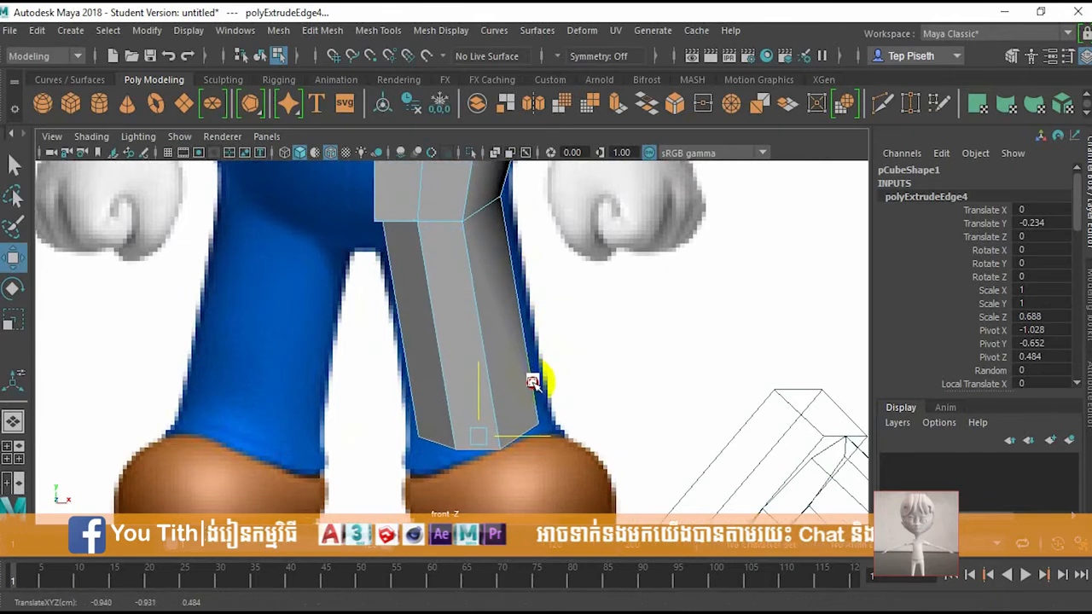
Step: Flatten the leg's end edges to about 0.022 in Y scale and tilt them to follow the trouser hem
key("r")
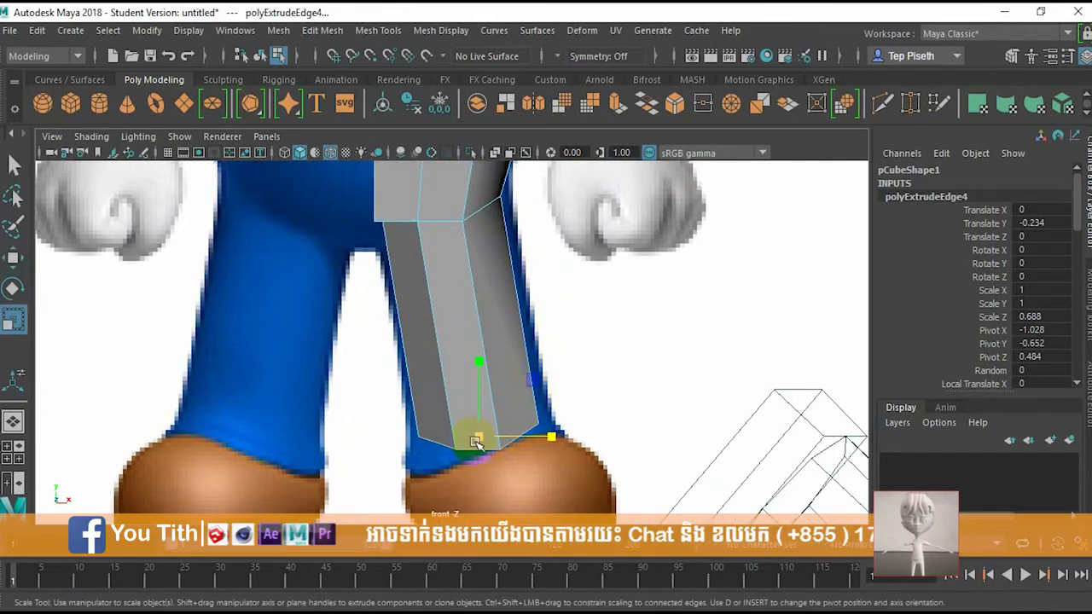
left_click_drag(485, 371, 481, 426)
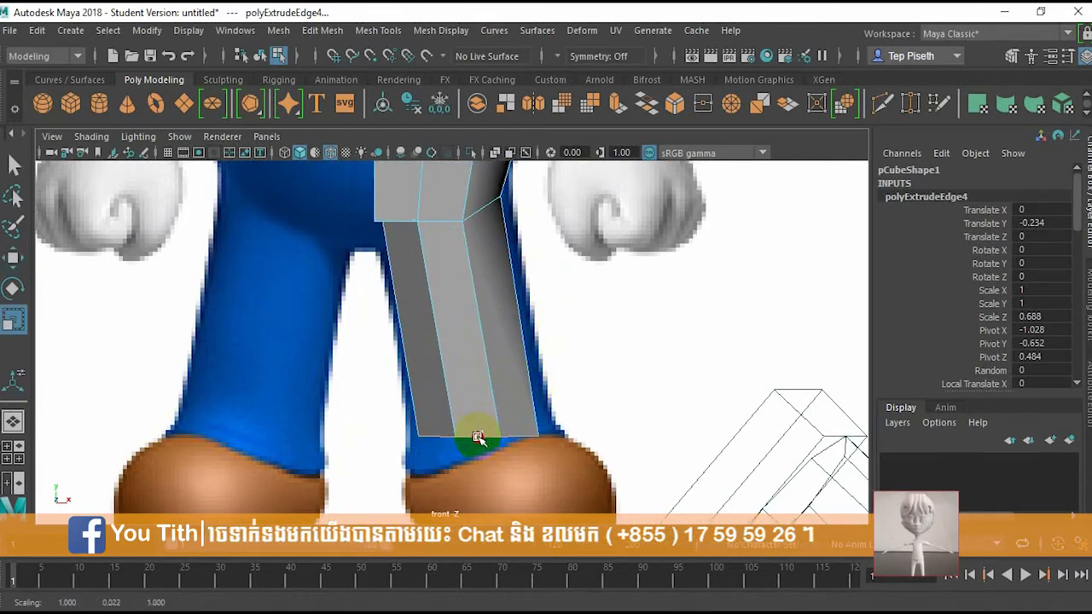
key("e")
left_click_drag(547, 424, 546, 413)
key("w")
middle_click_drag(504, 400, 514, 392, "alt")
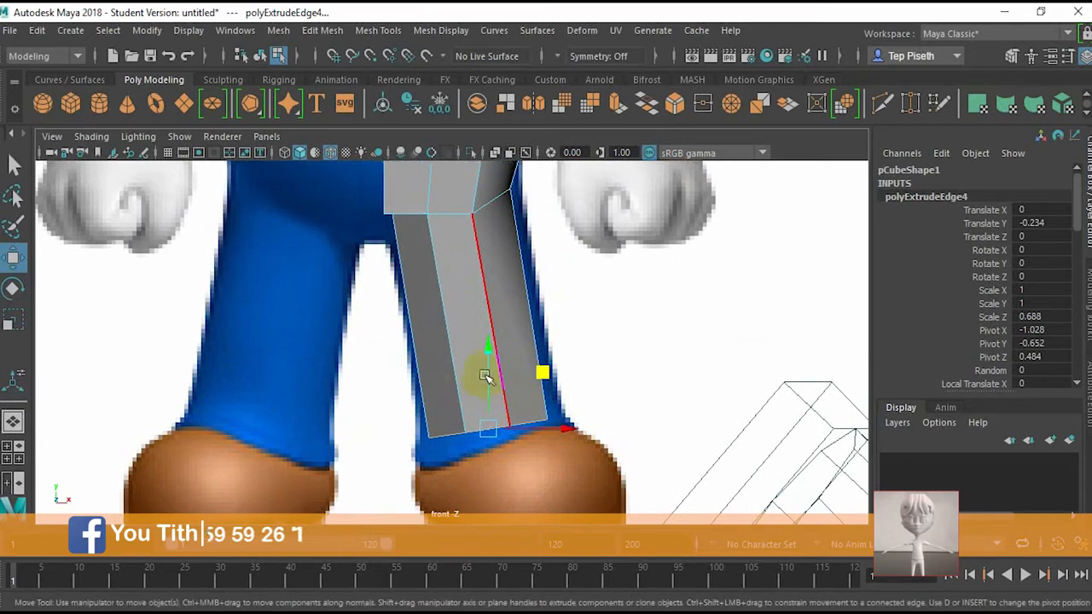
Step: Insert an edge loop around the top of the leg, just below the hip edges
key("space")
left_click_drag(488, 353, 508, 366)
right_click_drag(508, 366, 472, 375, "alt")
mouse_move(471, 375)
left_mouse_down("alt")
mouse_move(412, 319)
mouse_move(370, 383)
mouse_move(371, 363)
mouse_move(418, 376)
mouse_move(483, 358)
left_mouse_up("alt")
scroll(415, 373, "up", 5)
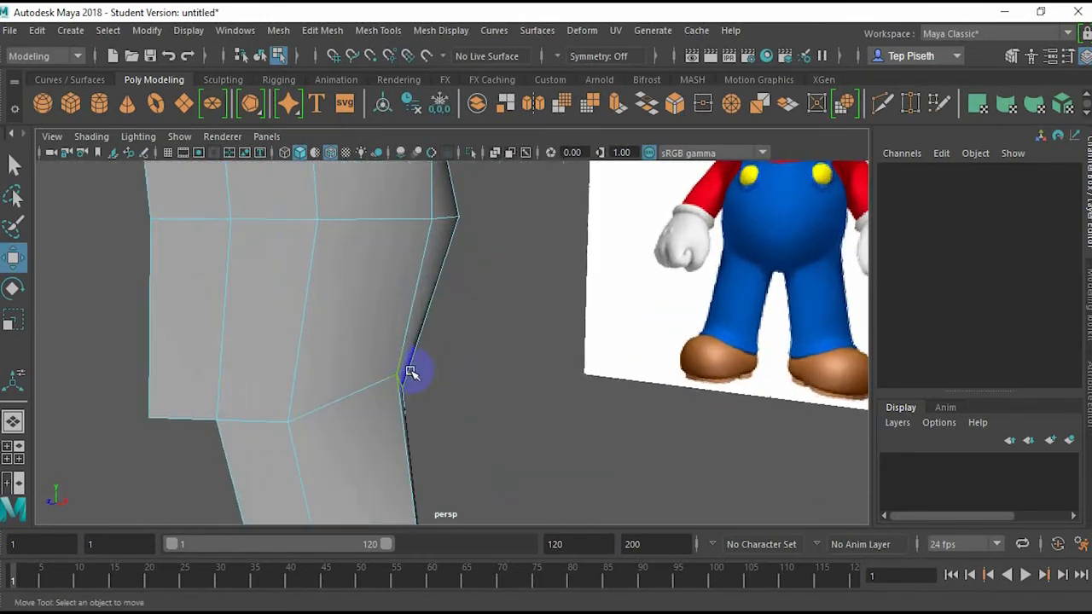
left_click(473, 387)
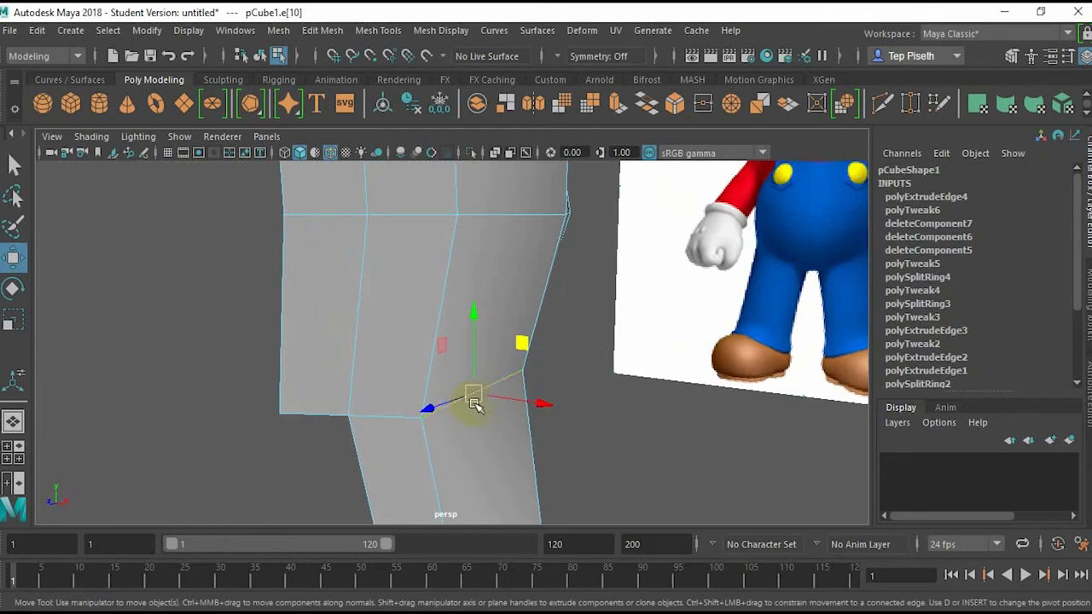
left_click(381, 34)
left_click(426, 154)
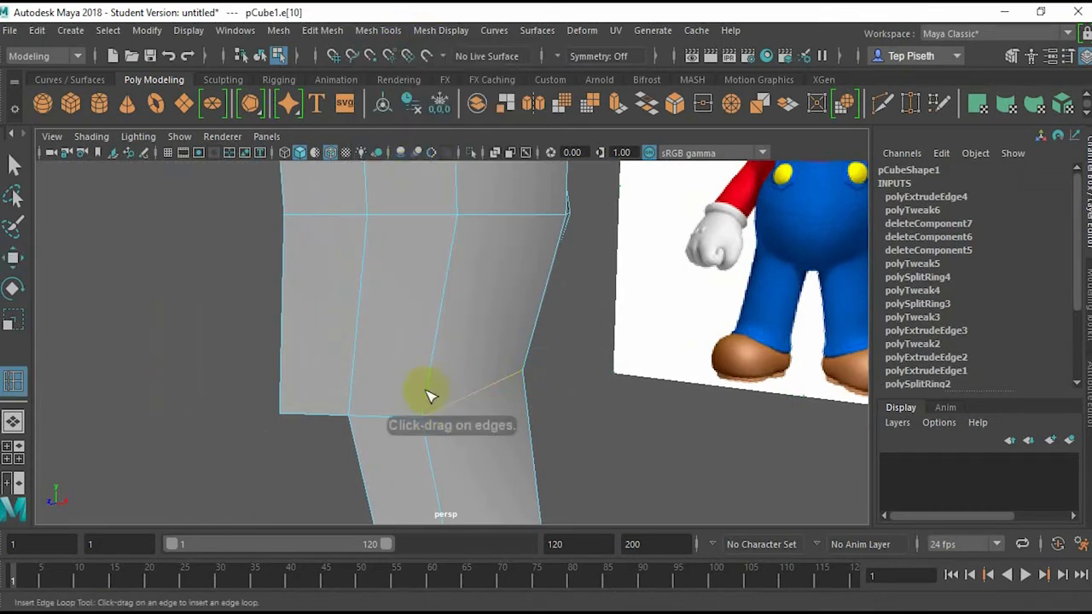
left_click(422, 444)
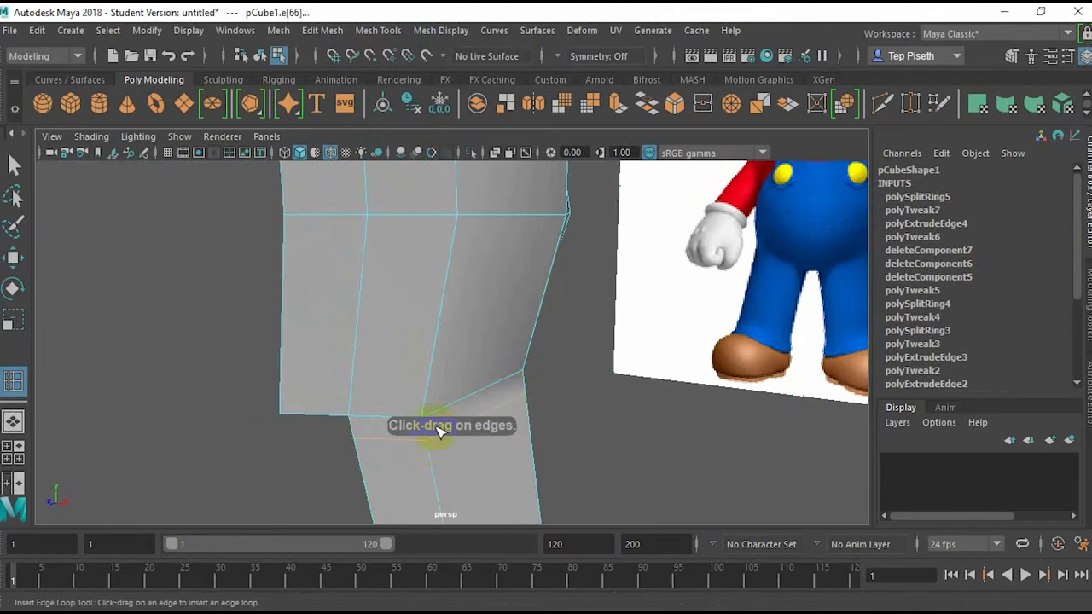
middle_click_drag(434, 425, 428, 431, "alt")
key("w")
Step: Return to object mode, select the overalls half and mirror it across X with merged borders
left_click_drag(441, 366, 274, 333, "alt")
scroll(407, 342, "down", 15)
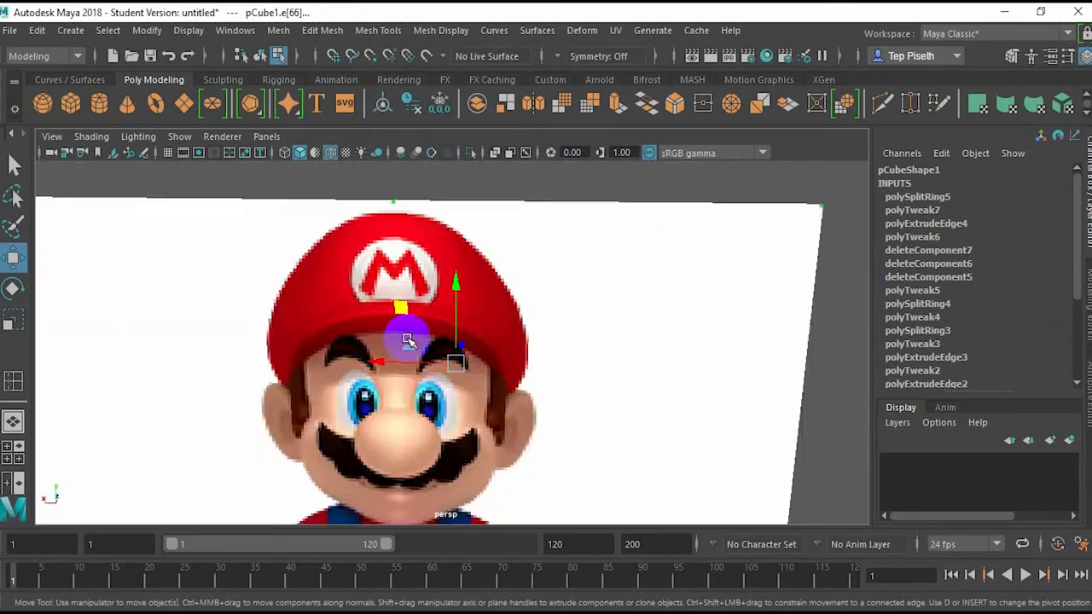
left_click_drag(521, 339, 275, 375, "alt")
scroll(445, 324, "up", 12)
left_click_drag(455, 341, 317, 277, "alt")
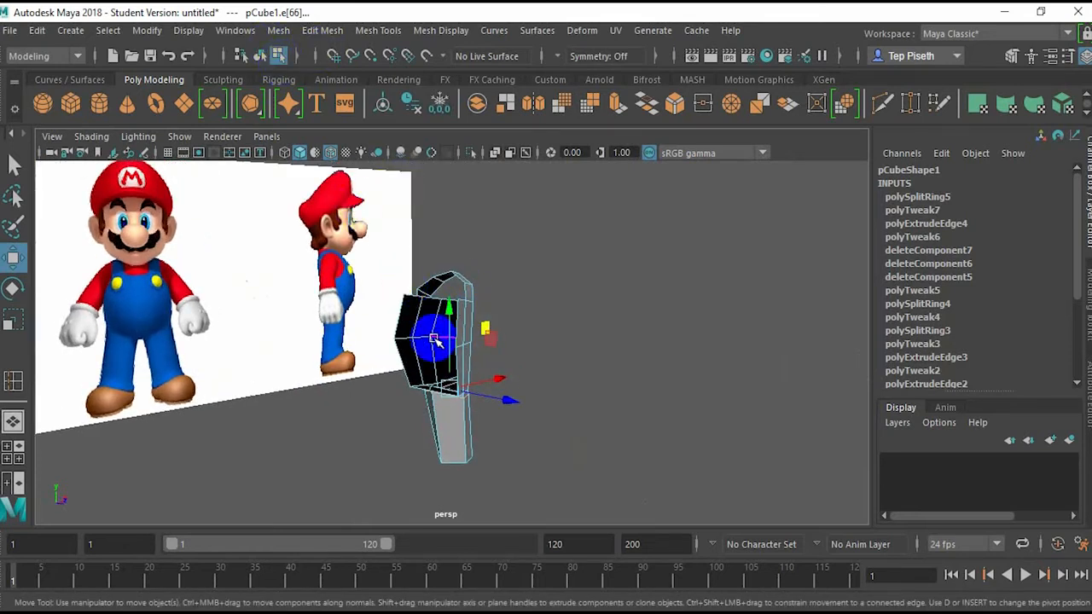
right_click_drag(434, 339, 518, 219)
right_click_drag(518, 126, 518, 126)
left_click(624, 316)
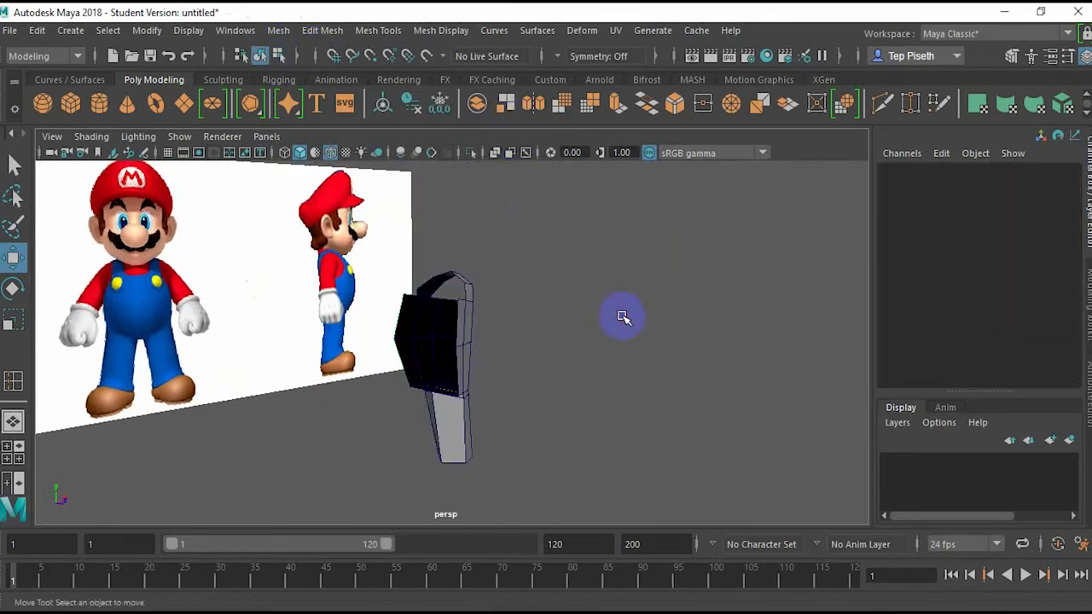
left_click_drag(623, 317, 458, 367, "alt")
left_click(439, 346)
scroll(440, 346, "up", 3)
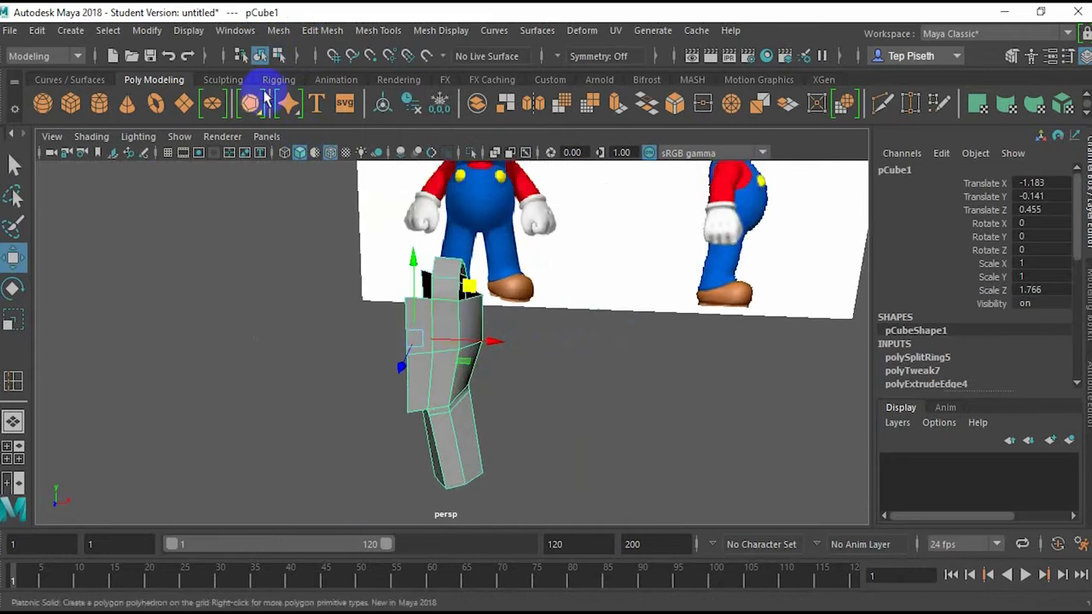
left_click(278, 31)
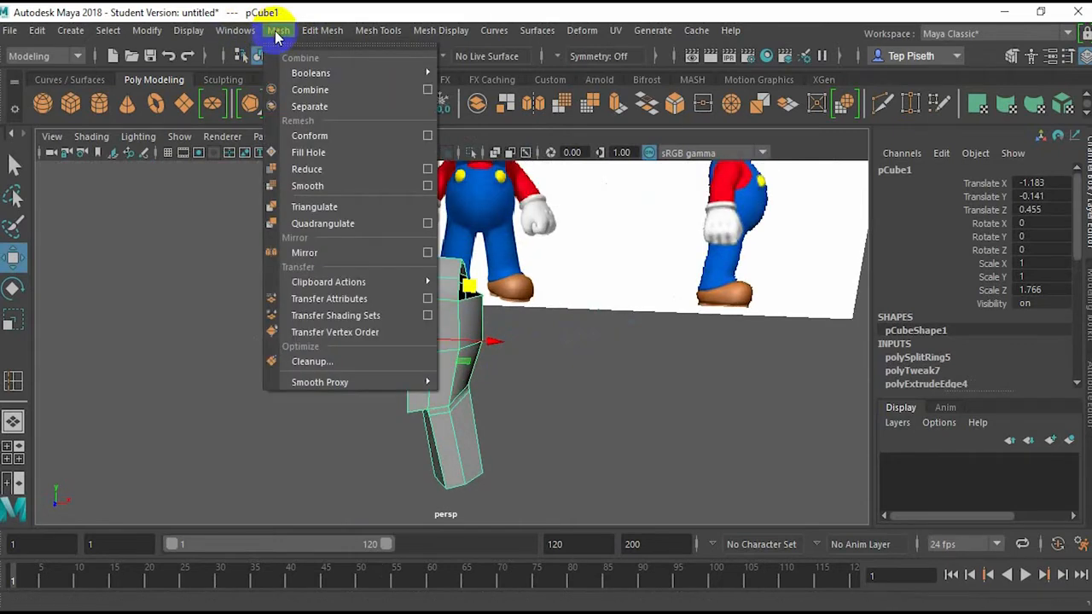
left_click(361, 254)
Step: Shift the mirror plane toward the reference body's centre in the front view, to an offset of about -1.232
middle_click_drag(389, 268, 458, 318, "alt")
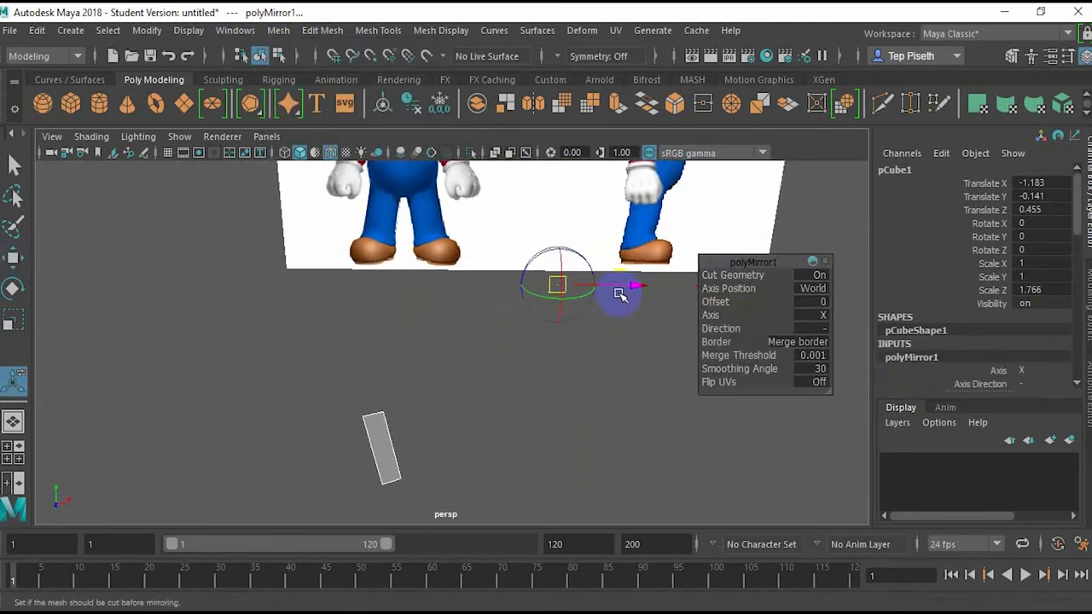
left_click_drag(626, 285, 402, 288)
key("space")
left_click_drag(447, 319, 461, 367)
scroll(494, 370, "down", 5)
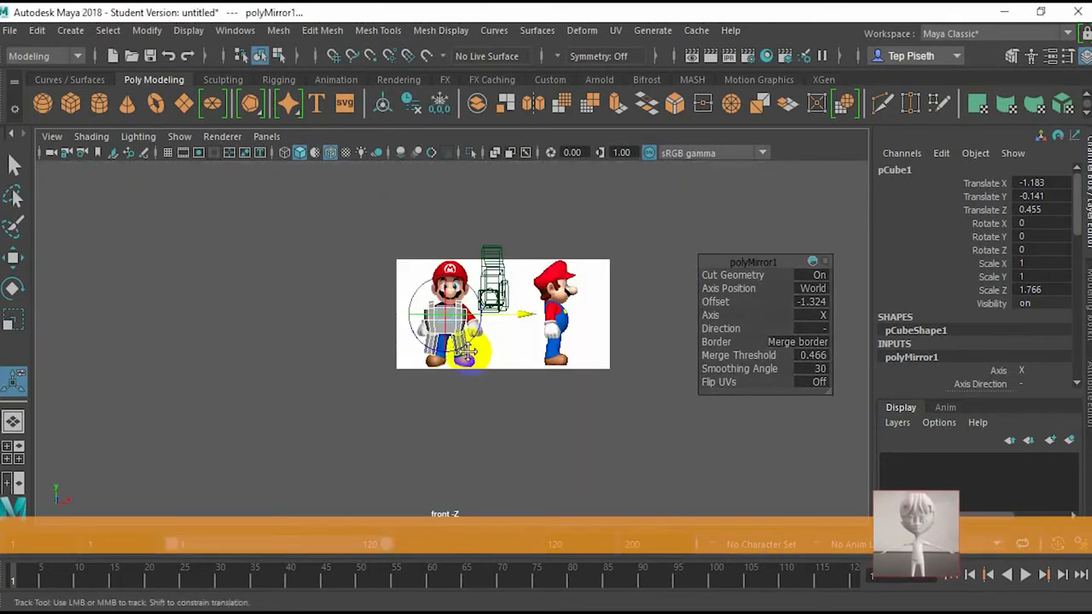
scroll(481, 321, "up", 6)
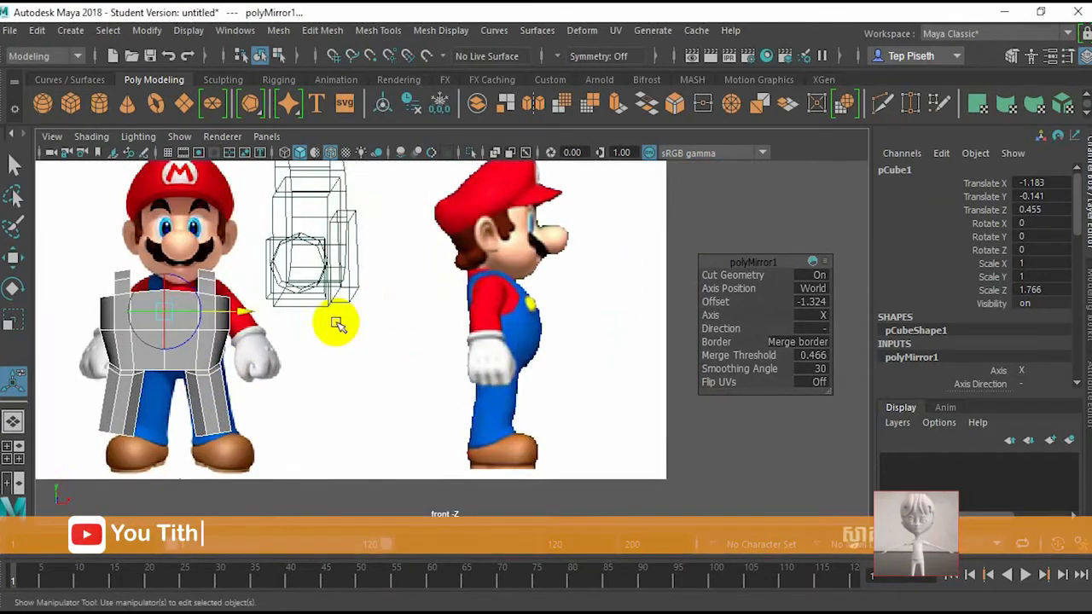
scroll(310, 331, "up", 5)
middle_click_drag(270, 349, 376, 326, "alt")
left_click_drag(435, 267, 458, 267)
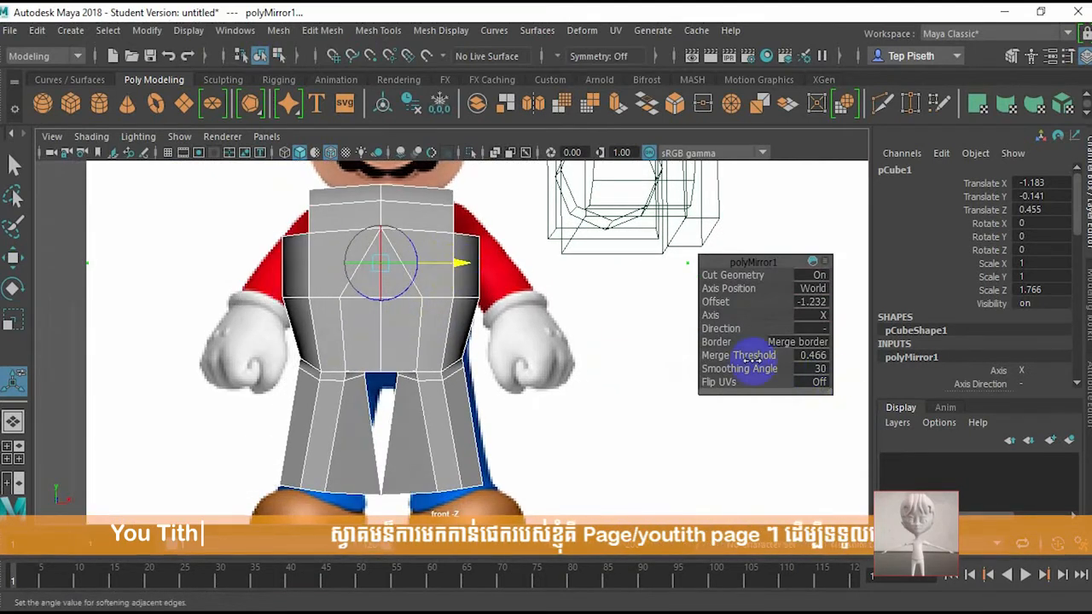
Step: Refine the mirror to an offset of -1.186 and a merge threshold of 0.1 so both halves join at the centre
middle_click_drag(641, 359, 587, 359)
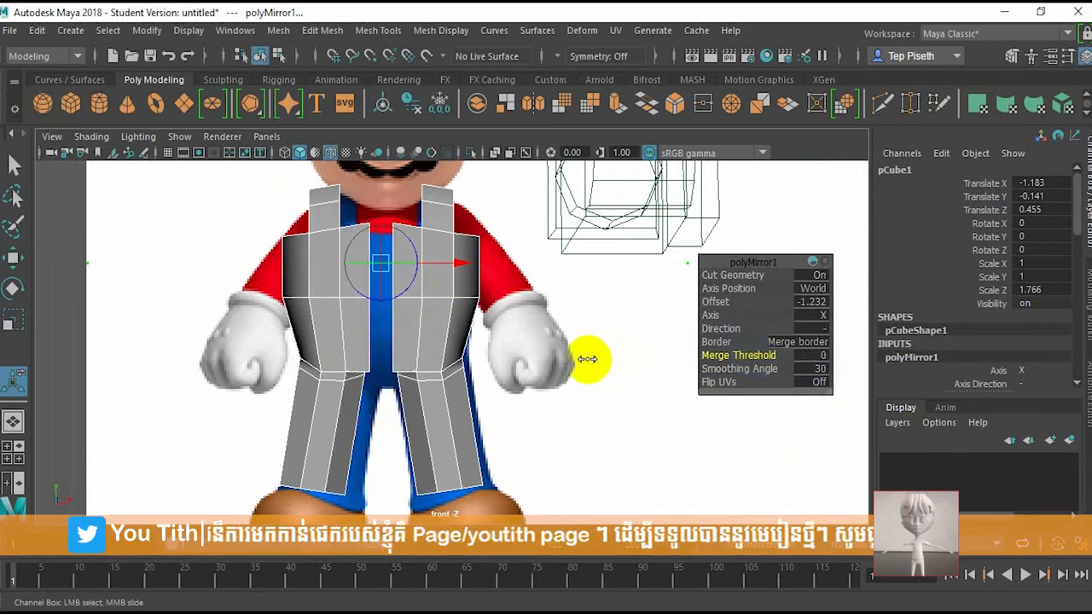
scroll(407, 276, "up", 3)
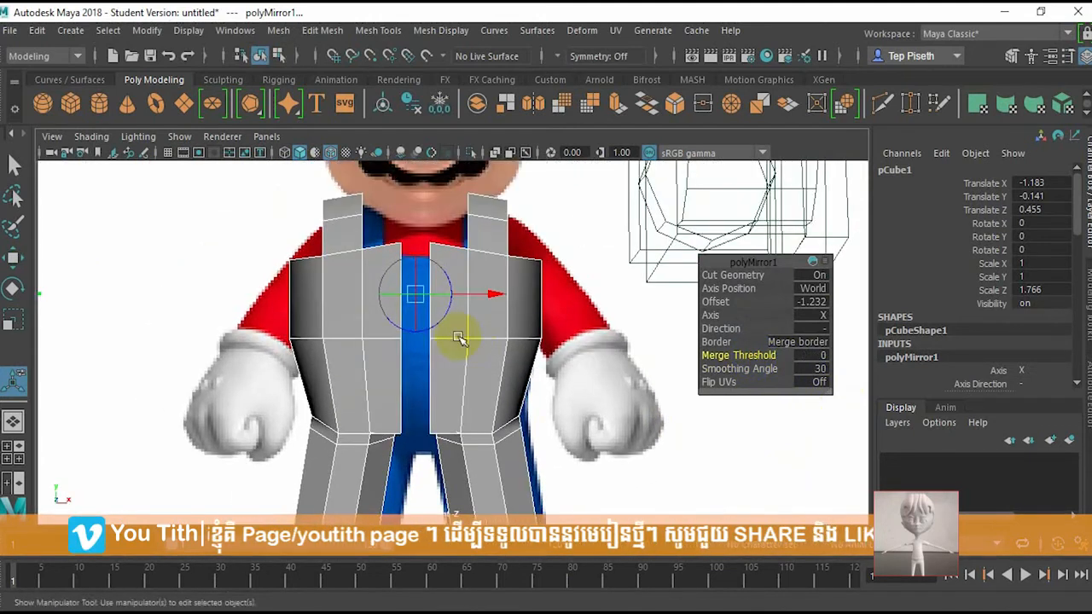
left_click_drag(475, 297, 502, 294)
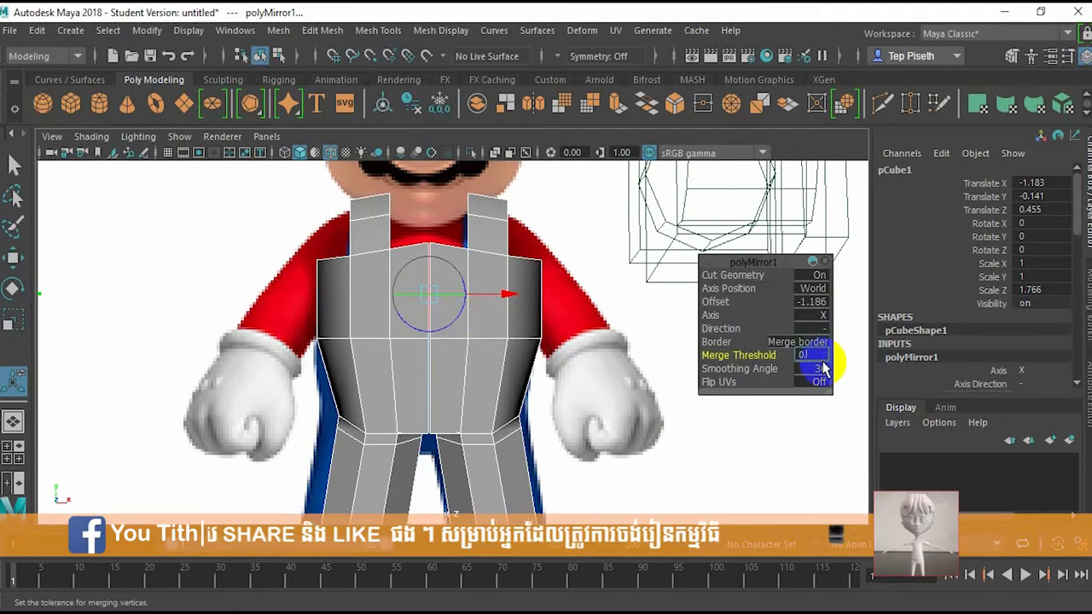
scroll(455, 334, "up", 2)
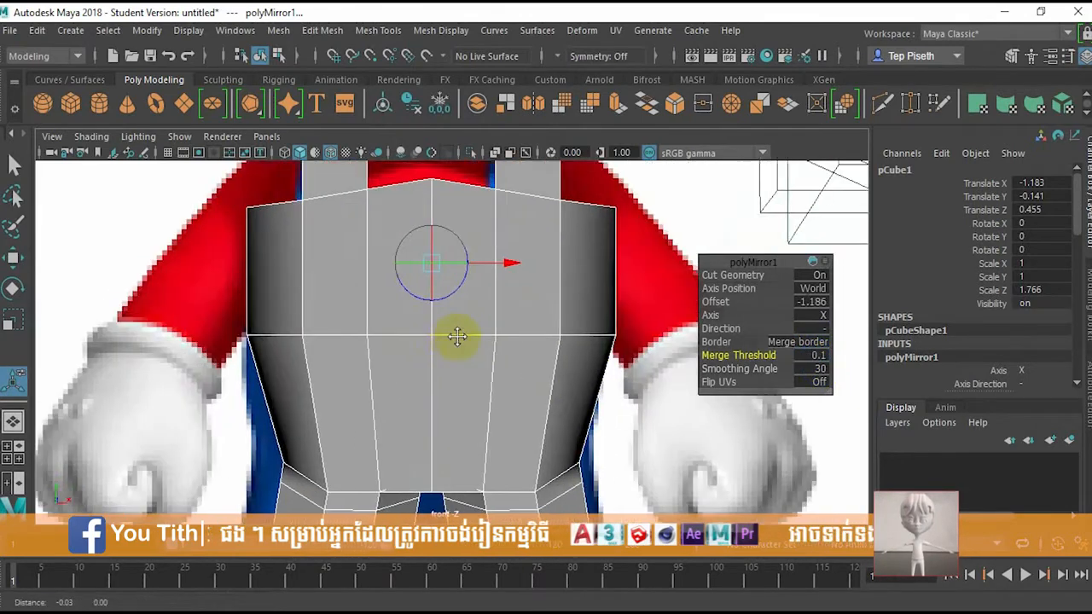
key("w")
scroll(456, 324, "down", 6)
scroll(461, 332, "up", 6)
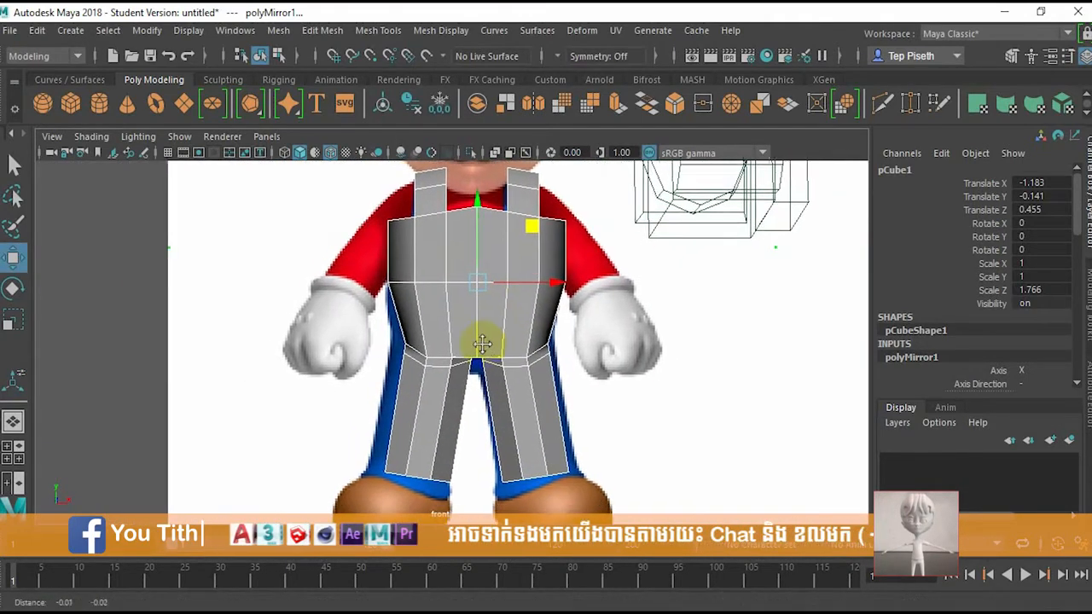
Step: Preview the mirrored overalls smoothed in the perspective view and examine the shape from several sides
key("space")
left_click_drag(470, 300, 576, 346)
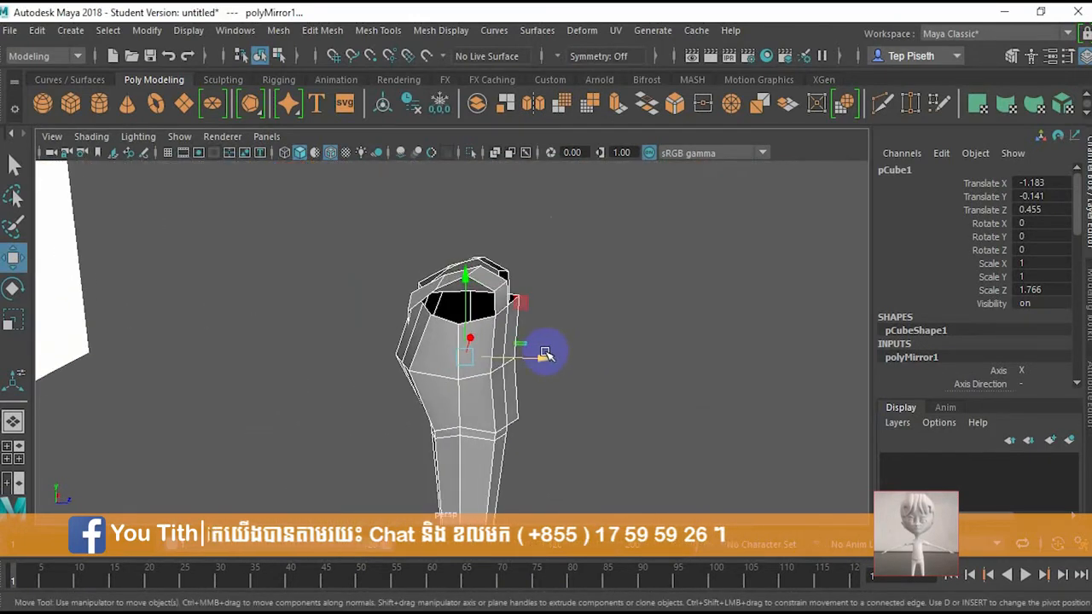
key("3")
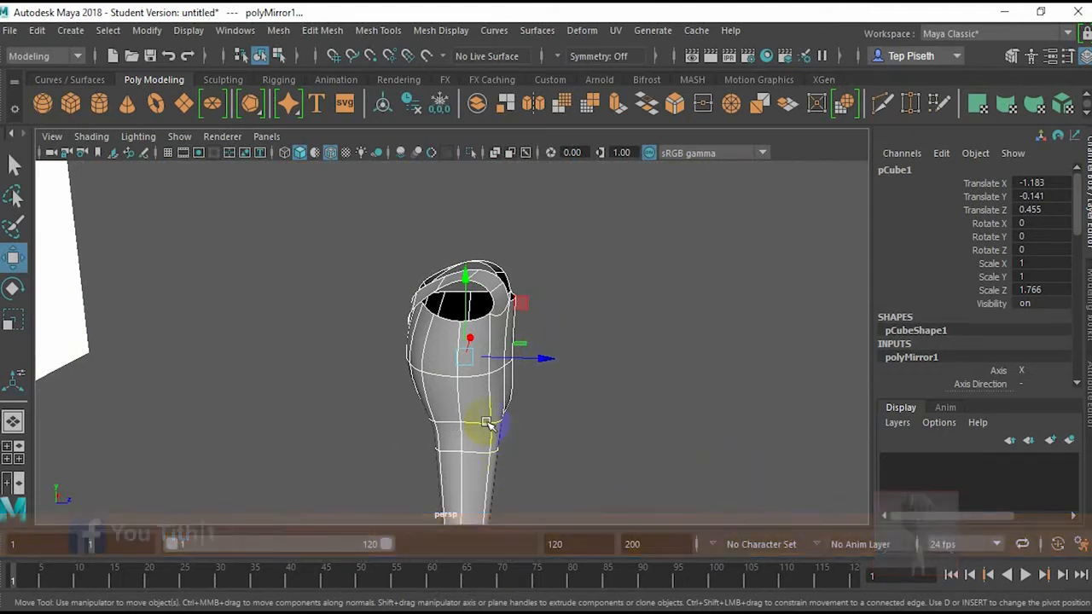
left_click(605, 350)
left_click_drag(604, 351, 322, 374, "alt")
scroll(434, 290, "up", 5)
left_click_drag(433, 290, 555, 348, "alt")
Step: Switch the overalls to edge editing and rotate the end edge of one front strap flap to level it
left_click(470, 318)
scroll(555, 349, "up", 4)
middle_click_drag(556, 349, 485, 356, "alt")
right_click_drag(486, 355, 483, 322)
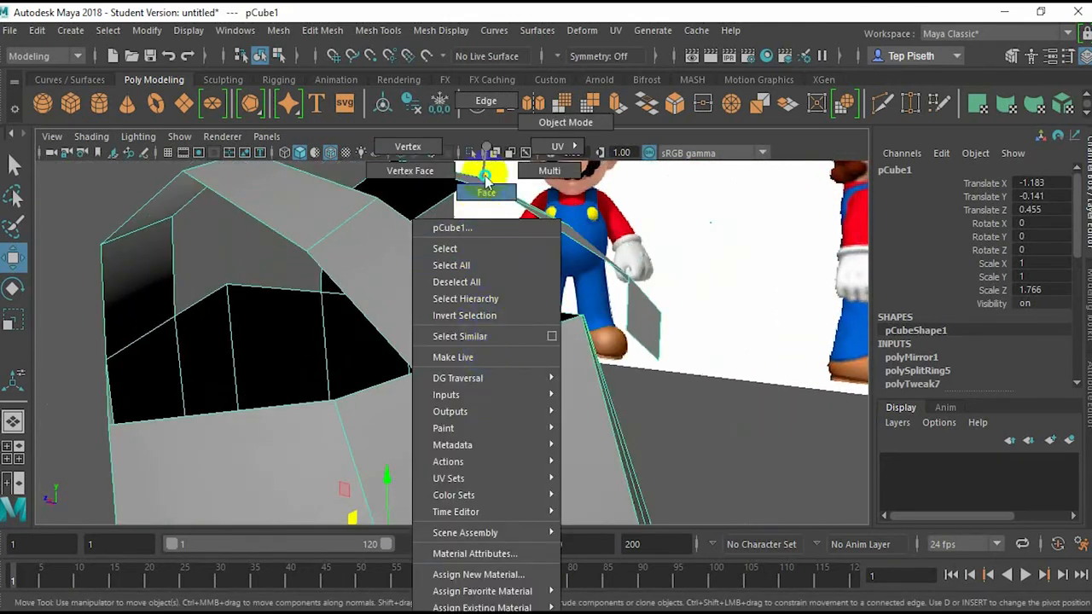
left_click(487, 355)
left_click_drag(486, 354, 464, 361, "alt")
key("e")
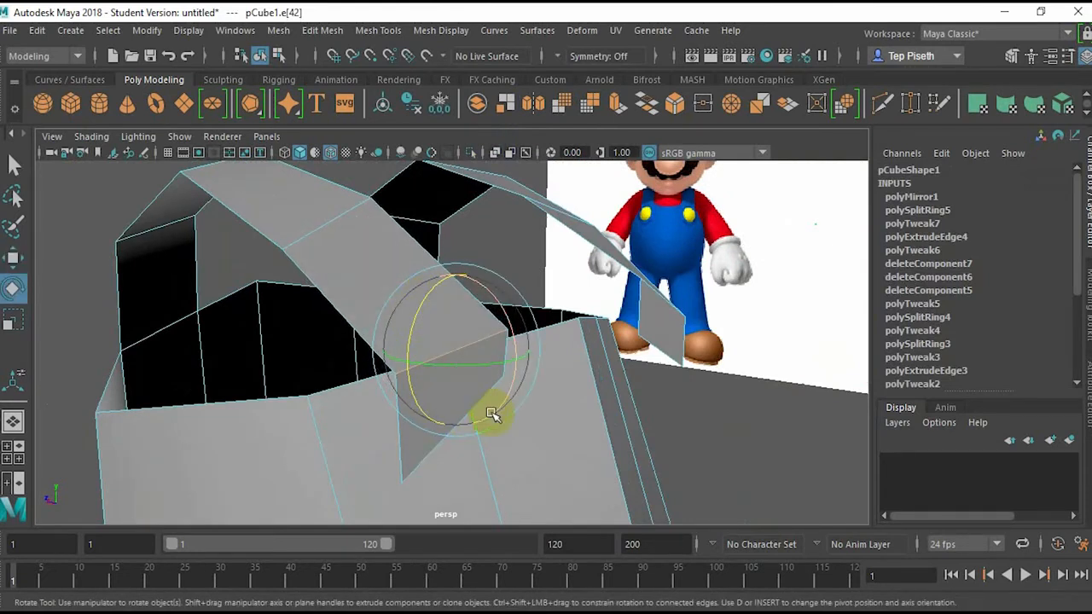
left_click_drag(492, 415, 481, 403, "alt")
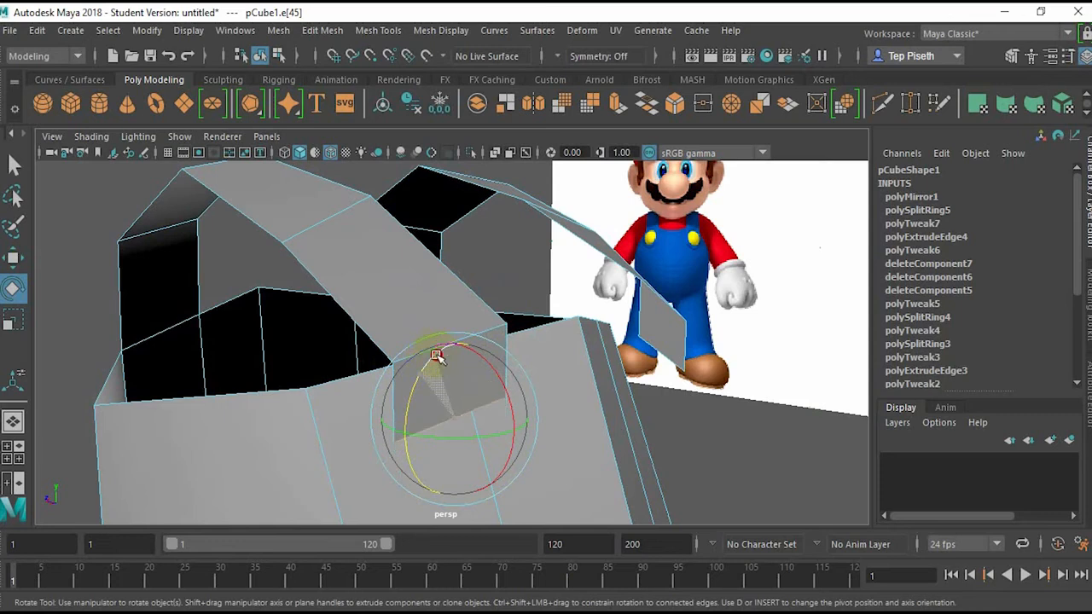
Step: Move the front strap's end edge so the flap lies against the front of the bib
key("w")
left_click_drag(436, 355, 566, 404, "alt")
left_click(548, 371)
left_click_drag(532, 304, 415, 433)
left_click(366, 412)
scroll(461, 388, "down", 4)
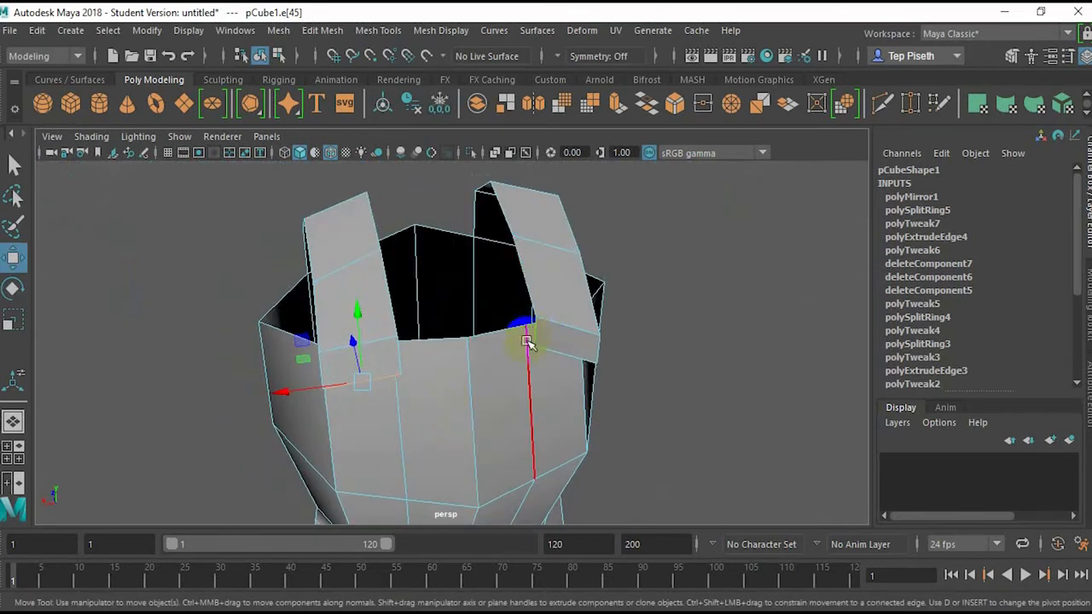
Step: Insert an edge loop around the lower belly and move its front edges outward to round the belly
left_click_drag(482, 396, 475, 425, "alt")
mouse_move(475, 425)
middle_mouse_down("alt")
mouse_move(510, 365)
mouse_move(487, 441)
middle_mouse_up("alt")
middle_click_drag(390, 275, 403, 404, "alt")
left_click_drag(479, 282, 480, 312, "alt")
left_click_drag(492, 315, 409, 290, "alt")
left_click_drag(477, 286, 358, 342, "alt")
left_click(380, 31)
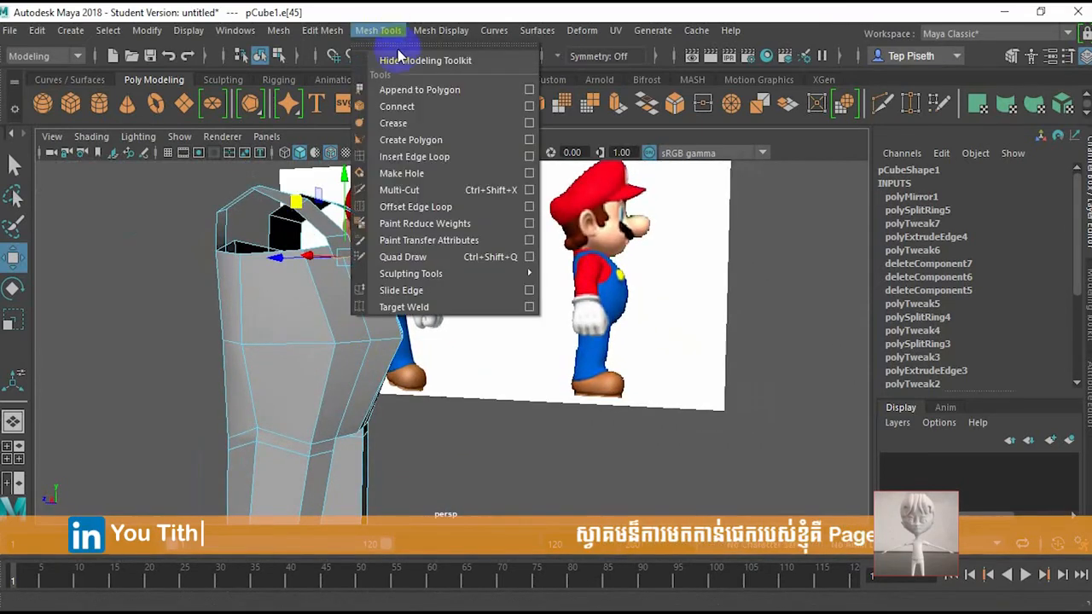
left_click(425, 160)
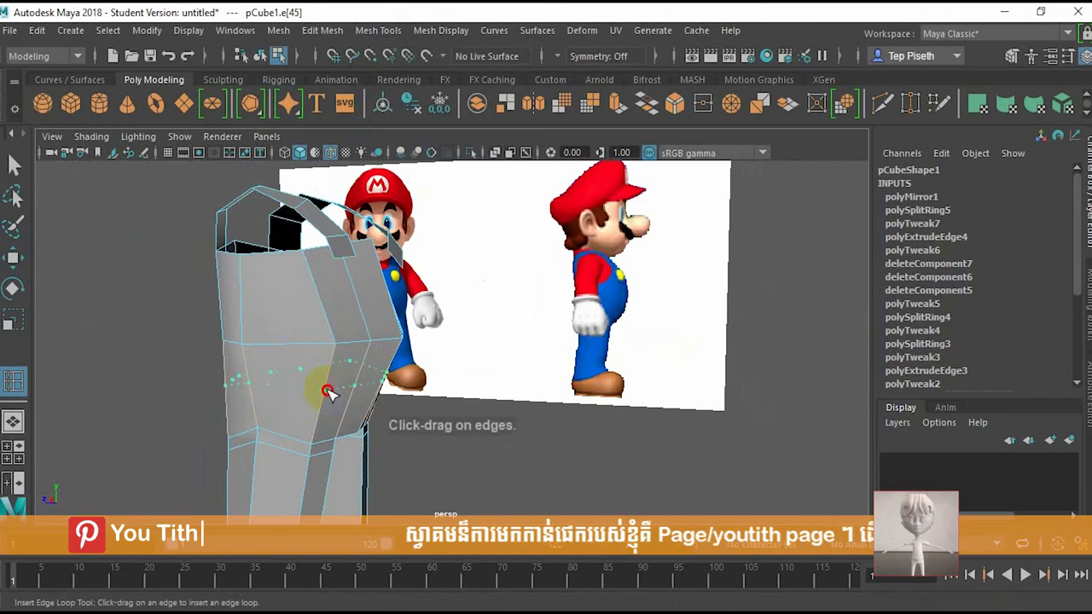
left_click_drag(347, 397, 317, 394, "alt")
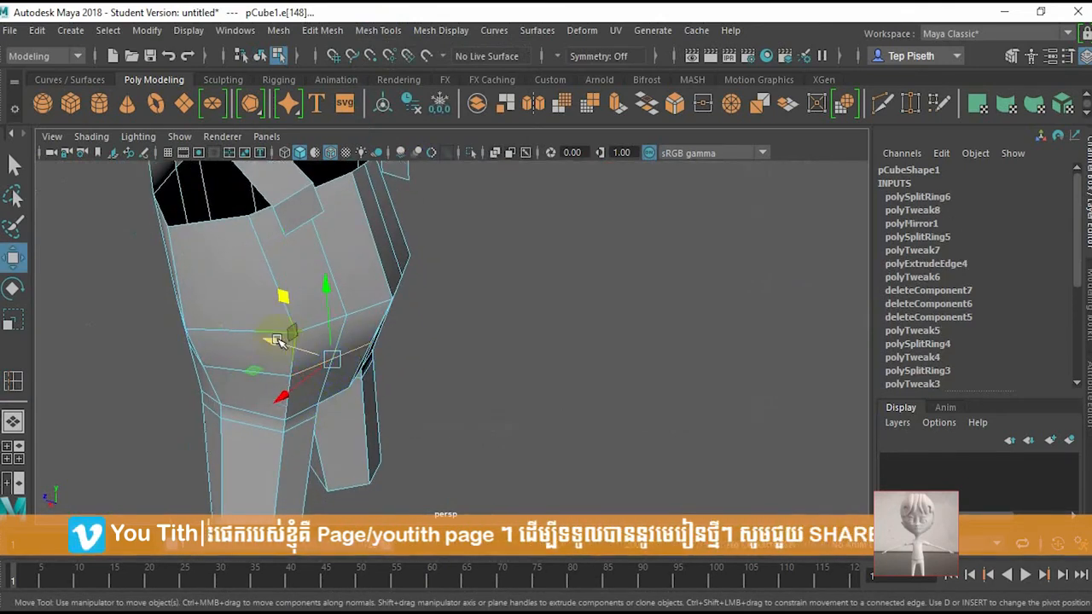
left_click_drag(297, 342, 419, 349, "alt")
Step: Lower the vertex on the side of the torso's top edge, then return to object mode
right_click_drag(422, 147, 427, 281)
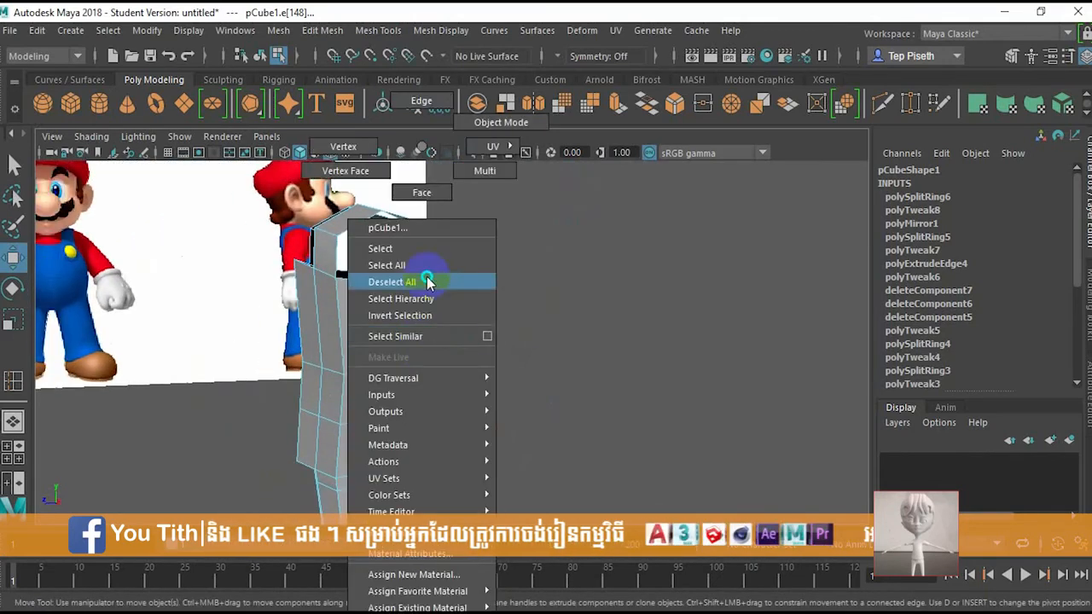
right_click_drag(364, 162, 345, 149)
left_click(397, 280)
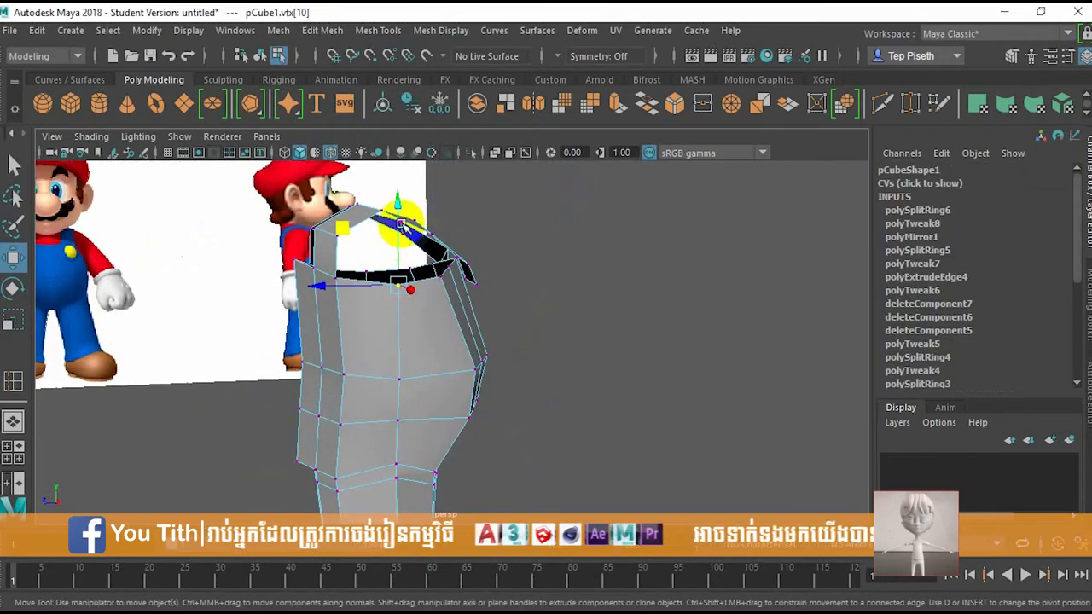
left_click_drag(401, 247, 435, 341, "alt")
right_click_drag(434, 158, 504, 107)
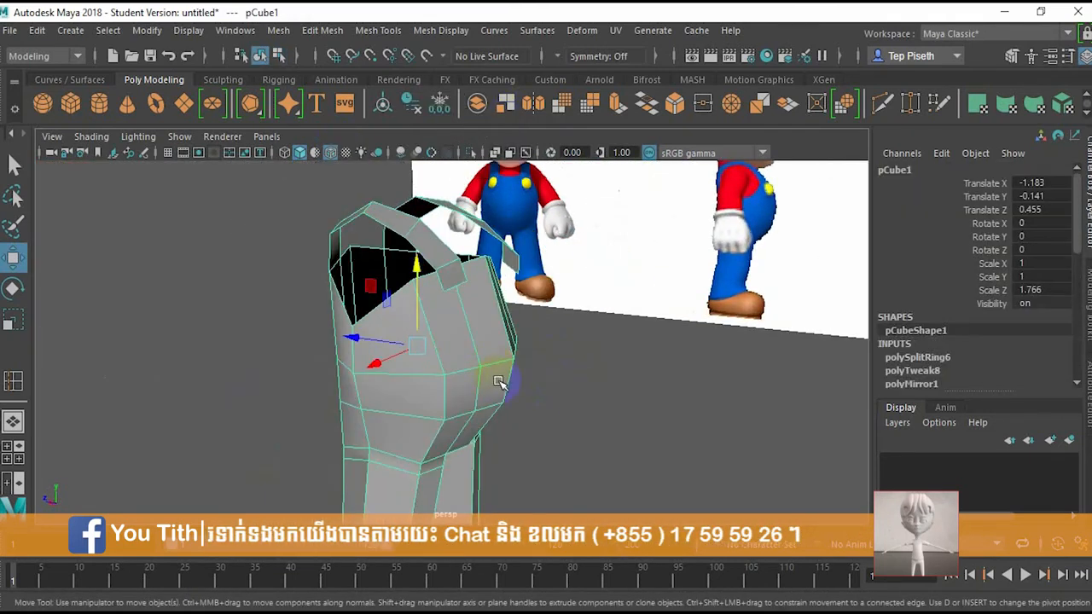
Step: Deselect the overalls and examine the smoothed model from several sides
left_click(584, 395)
left_click_drag(575, 397, 364, 374, "alt")
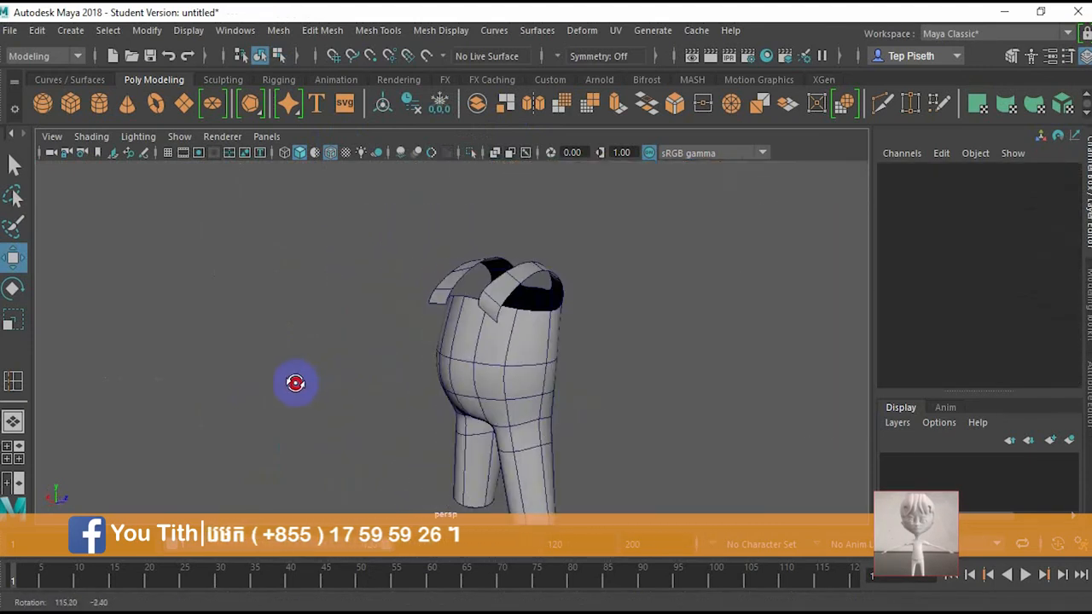
left_click_drag(364, 423, 527, 365, "alt")
mouse_move(527, 365)
right_mouse_down("alt")
mouse_move(487, 280)
mouse_move(529, 352)
right_mouse_up("alt")
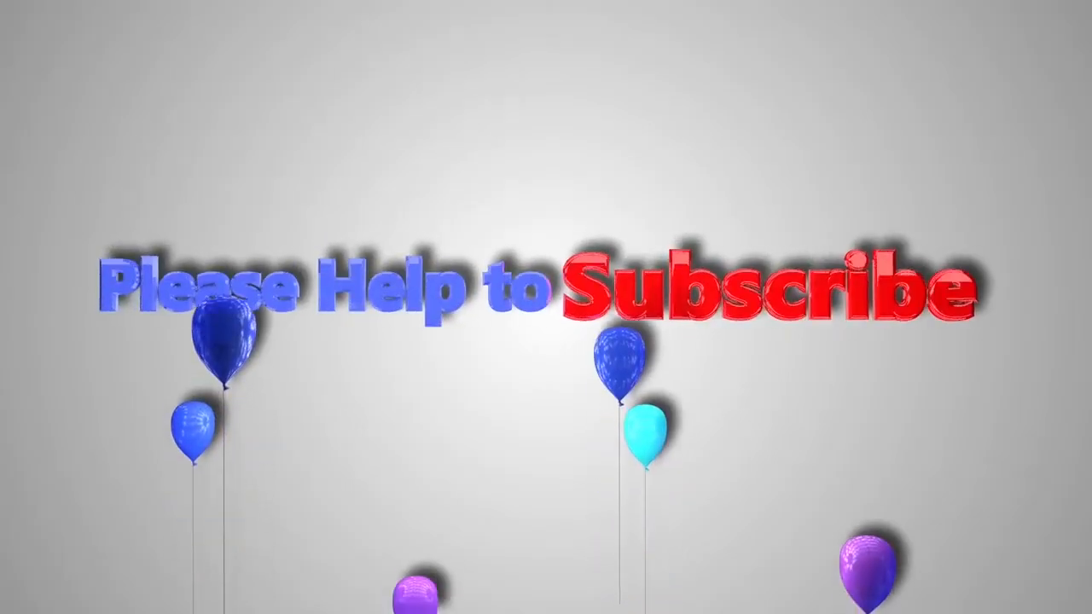